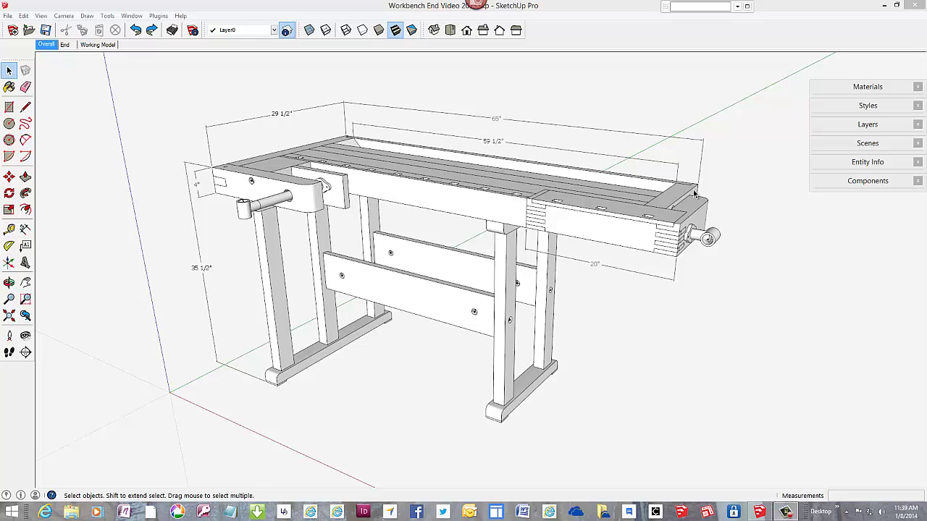
Step: Select the end vise top, orbit around it, and switch to the dimensioned End scene
{"action": "left_click", "coordinate": [695, 194]}
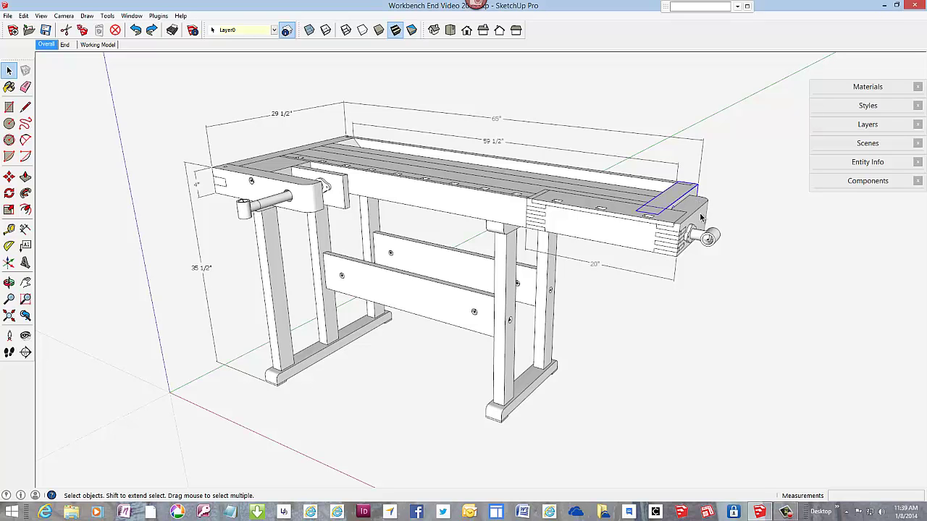
{"action": "middle_click_drag", "start_coordinate": [700, 215], "coordinate": [558, 271]}
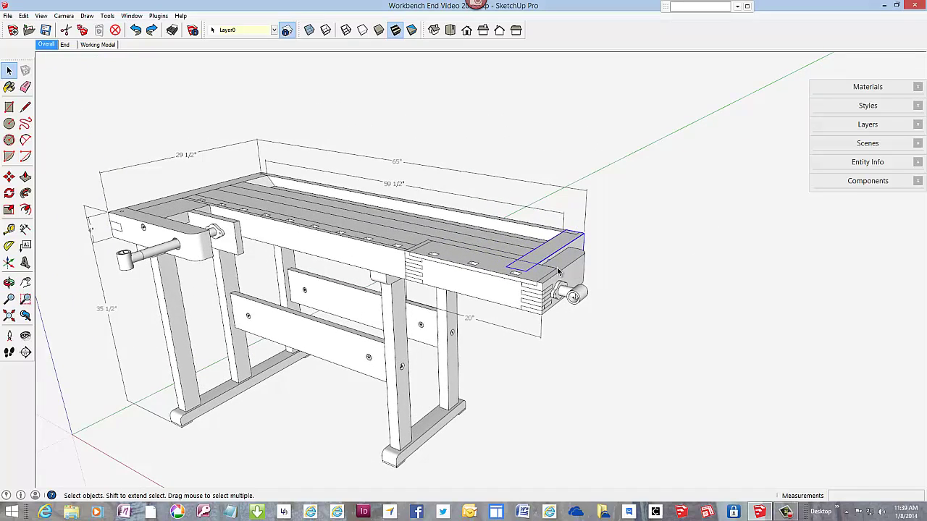
{"action": "scroll", "coordinate": [545, 281], "scroll_direction": "up", "scroll_amount": 6}
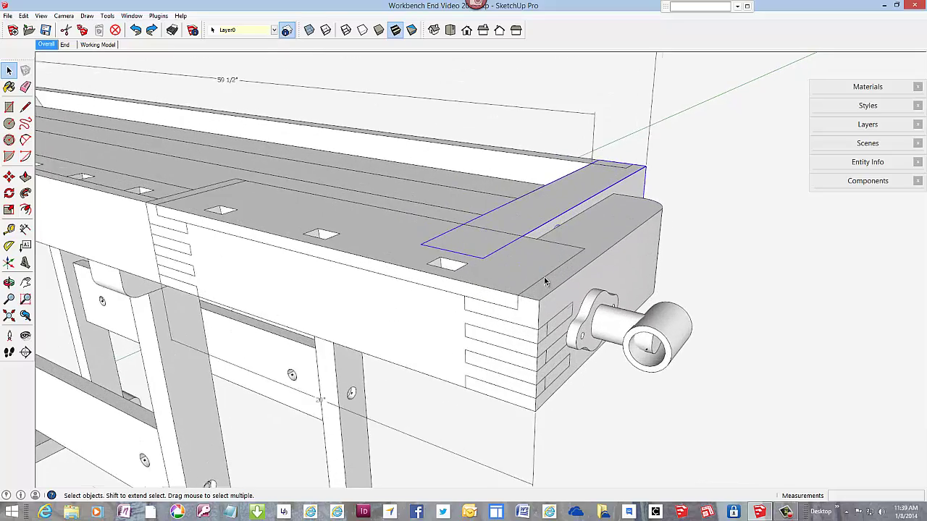
{"action": "middle_click_drag", "start_coordinate": [564, 267], "coordinate": [375, 294]}
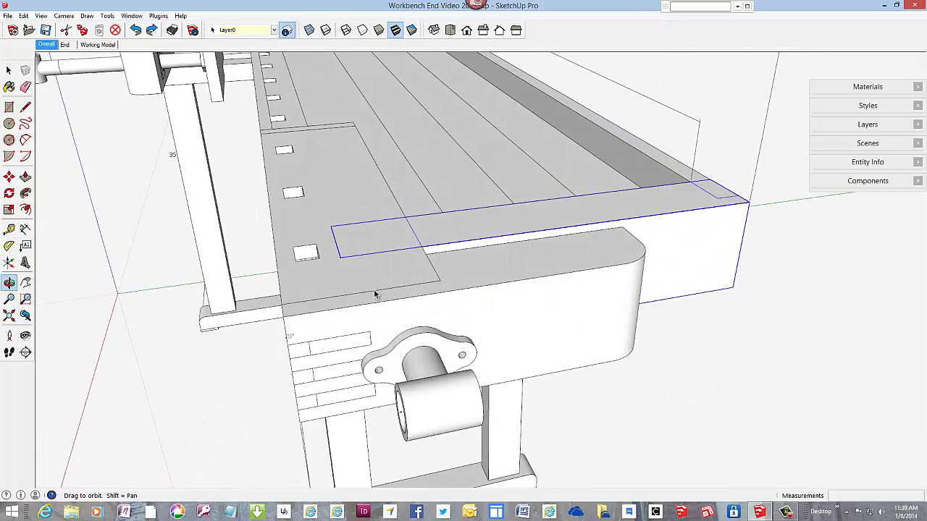
{"action": "left_click", "coordinate": [64, 45]}
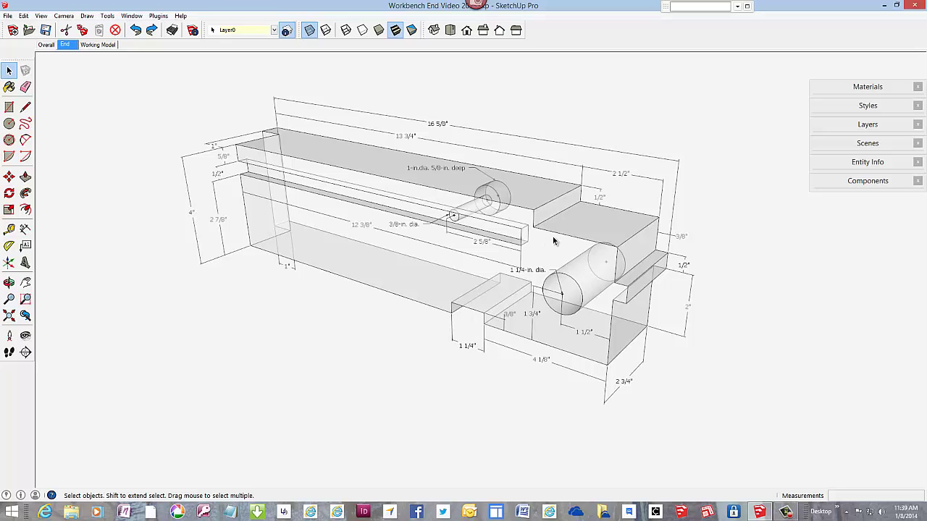
Step: In the Working Model scene, move the end board well away from the bench
{"action": "left_click", "coordinate": [111, 45]}
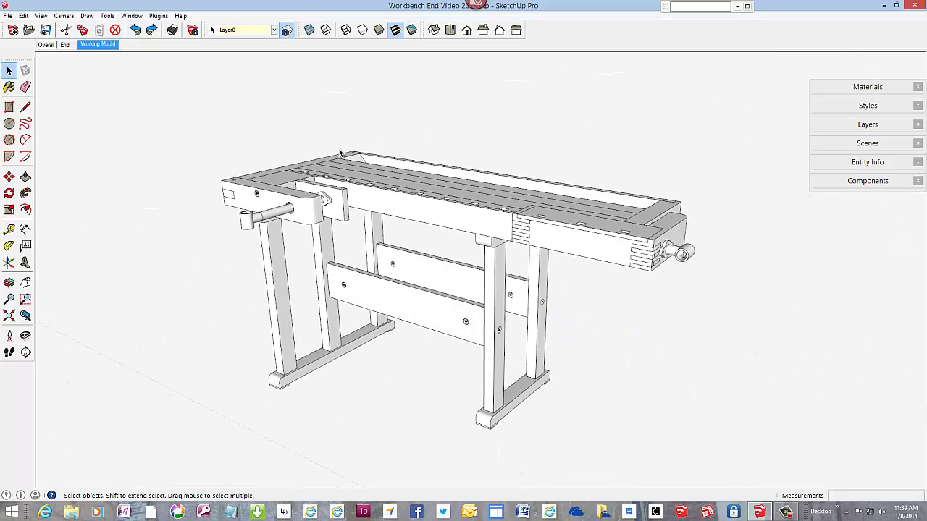
{"action": "scroll", "coordinate": [686, 226], "scroll_direction": "up", "scroll_amount": 6}
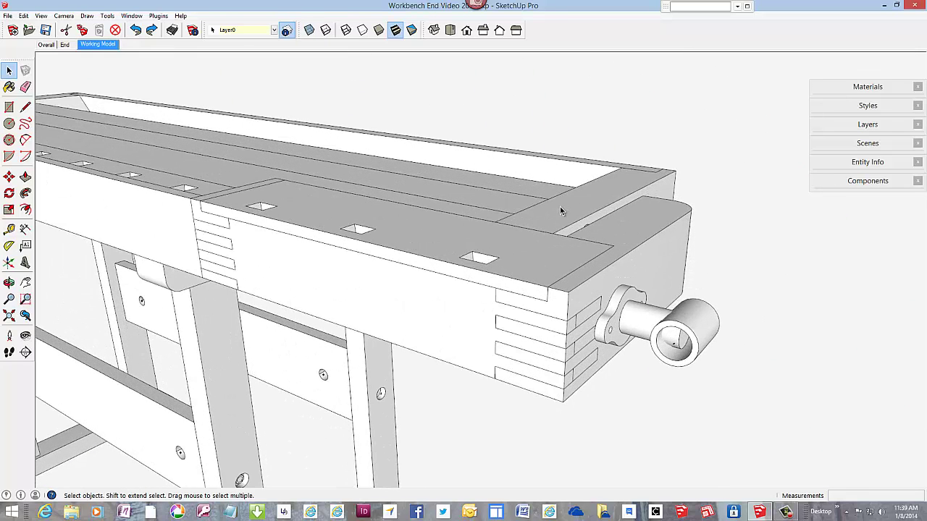
{"action": "left_click", "coordinate": [560, 206]}
{"action": "left_click", "coordinate": [8, 177]}
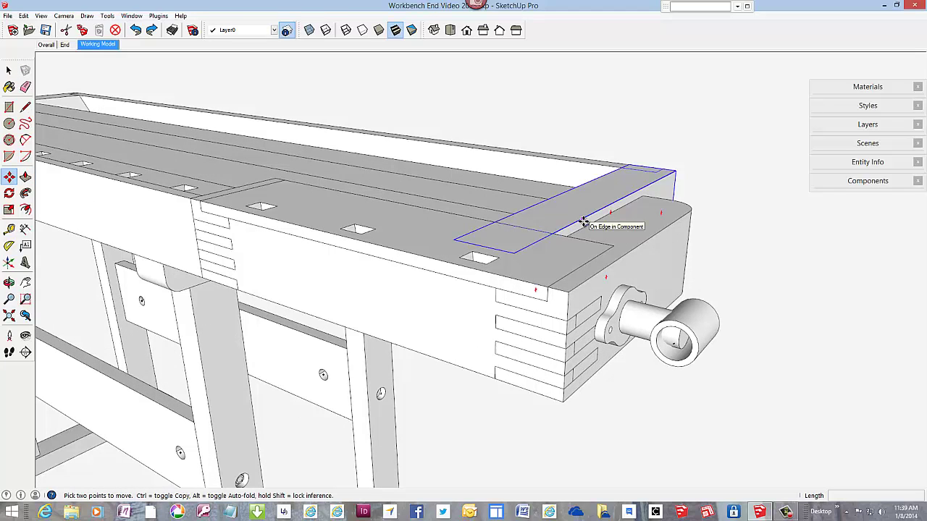
{"action": "left_click", "coordinate": [584, 221]}
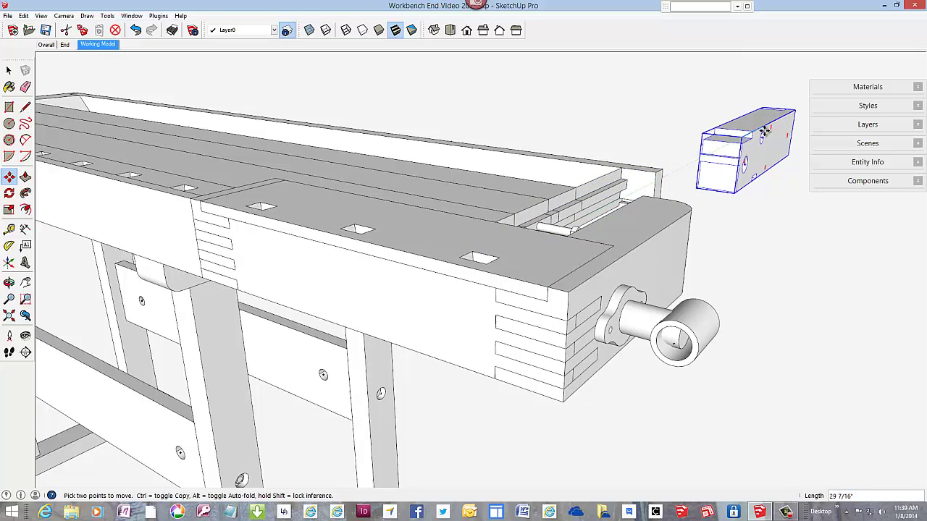
{"action": "left_click", "coordinate": [768, 132]}
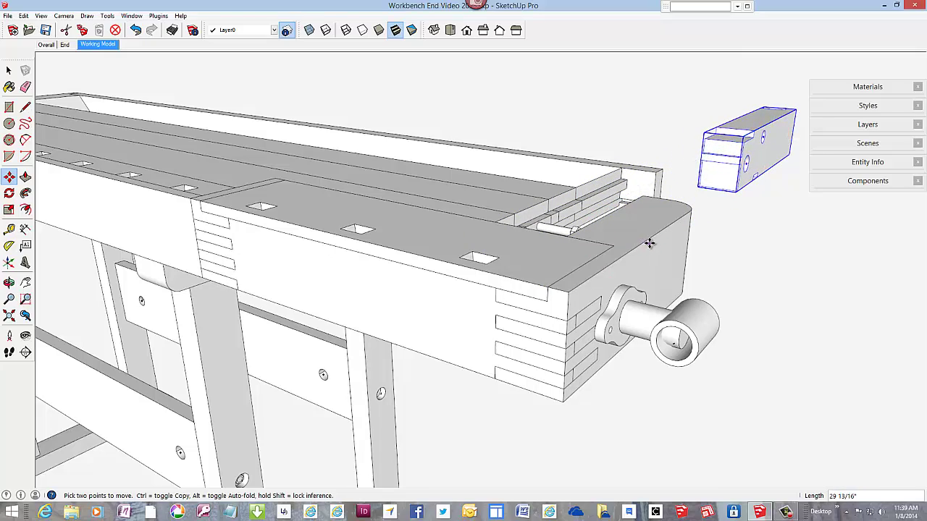
{"action": "middle_click_drag", "start_coordinate": [650, 243], "coordinate": [244, 338]}
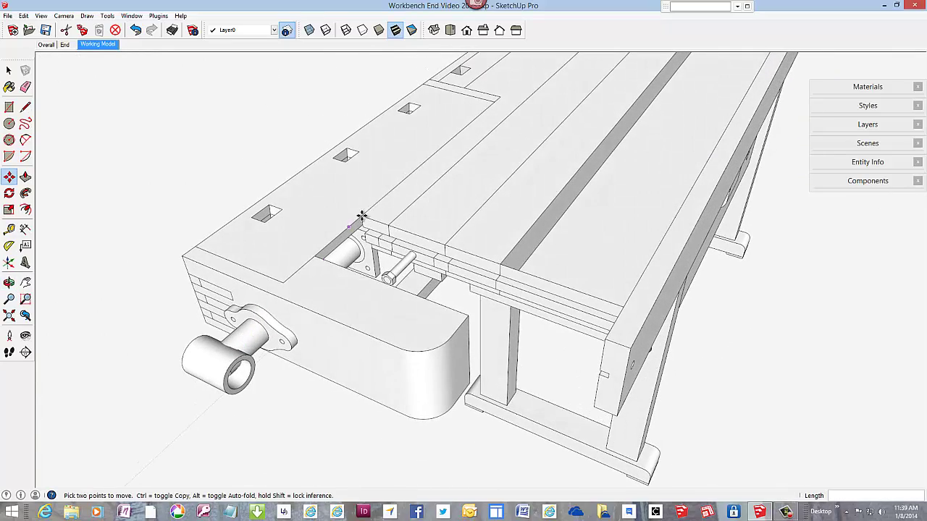
{"action": "scroll", "coordinate": [373, 260], "scroll_direction": "down", "scroll_amount": 2}
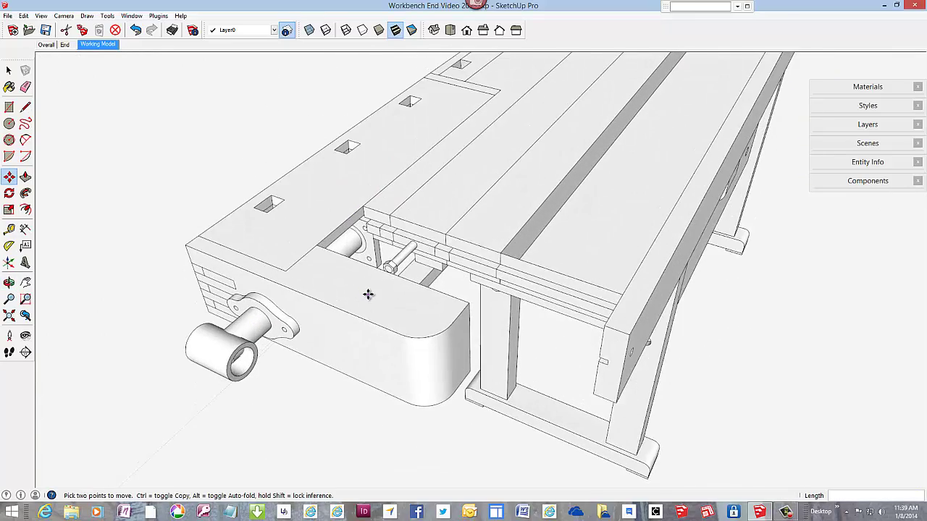
Step: Trace lines between the bench-end corners to close a new face over the gap
{"action": "scroll", "coordinate": [369, 294], "scroll_direction": "up", "scroll_amount": 3}
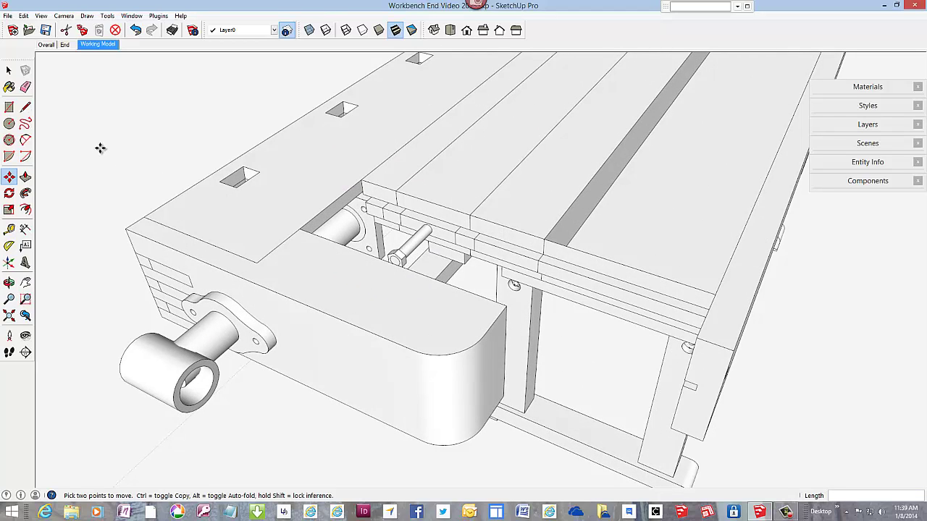
{"action": "left_click", "coordinate": [26, 107]}
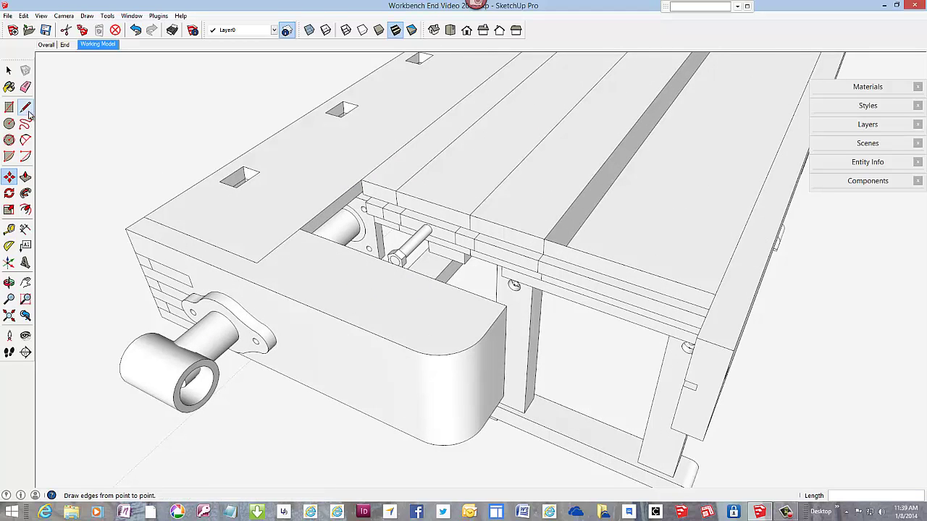
{"action": "left_click", "coordinate": [360, 179]}
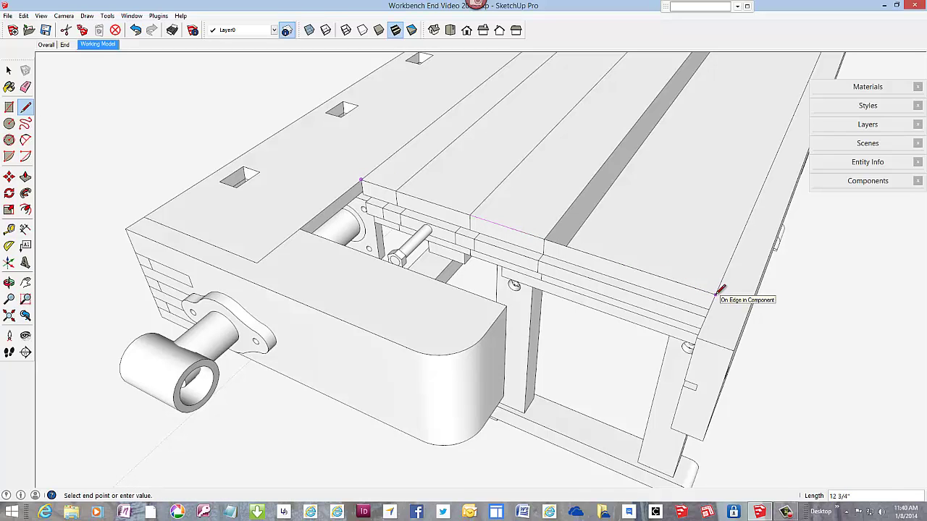
{"action": "left_click", "coordinate": [697, 338]}
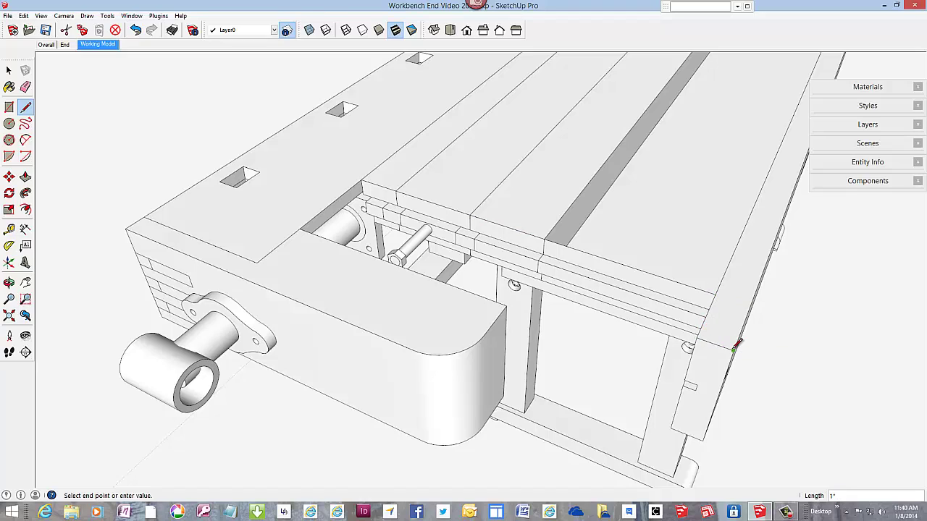
{"action": "mouse_move", "coordinate": [714, 375]}
{"action": "middle_mouse_down"}
{"action": "mouse_move", "coordinate": [707, 383]}
{"action": "mouse_move", "coordinate": [507, 369]}
{"action": "mouse_move", "coordinate": [444, 337]}
{"action": "middle_mouse_up"}
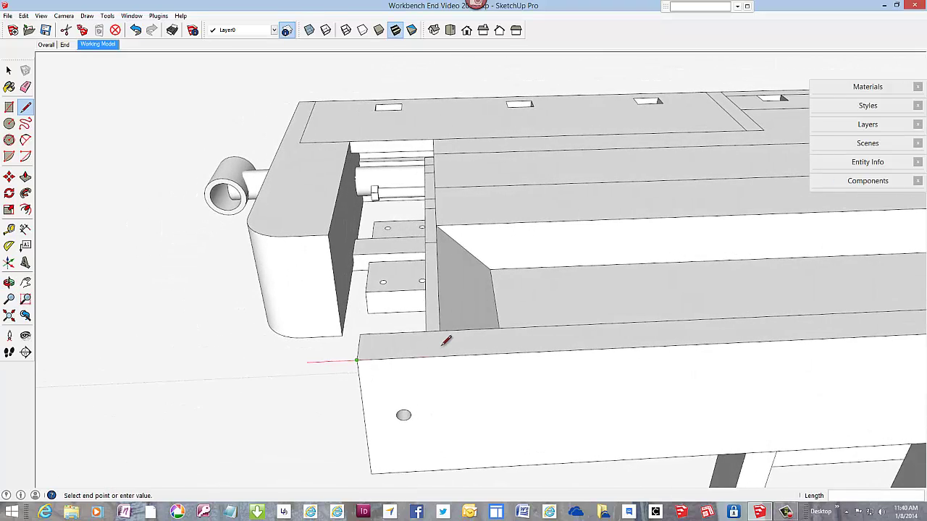
{"action": "left_click", "coordinate": [365, 140]}
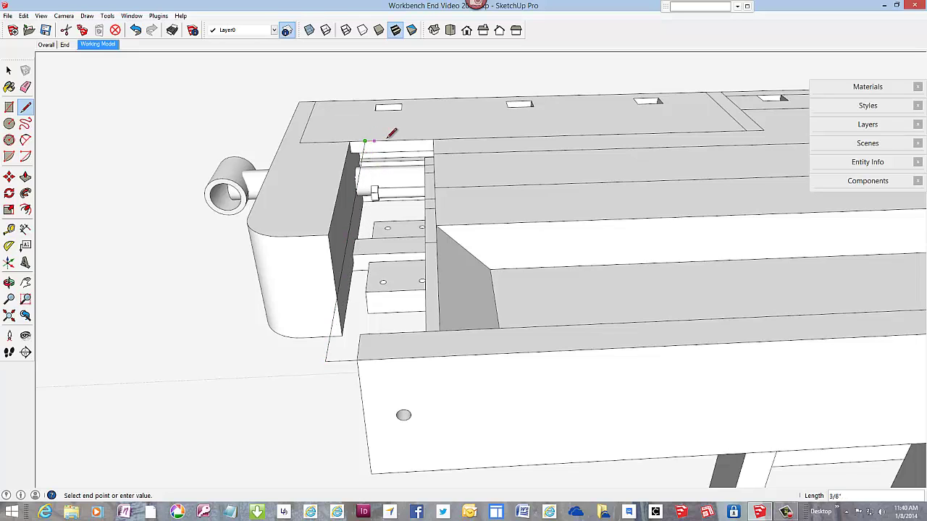
{"action": "left_click", "coordinate": [433, 141]}
{"action": "mouse_move", "coordinate": [242, 221]}
{"action": "middle_mouse_down"}
{"action": "mouse_move", "coordinate": [389, 269]}
{"action": "mouse_move", "coordinate": [523, 201]}
{"action": "mouse_move", "coordinate": [445, 181]}
{"action": "middle_mouse_up"}
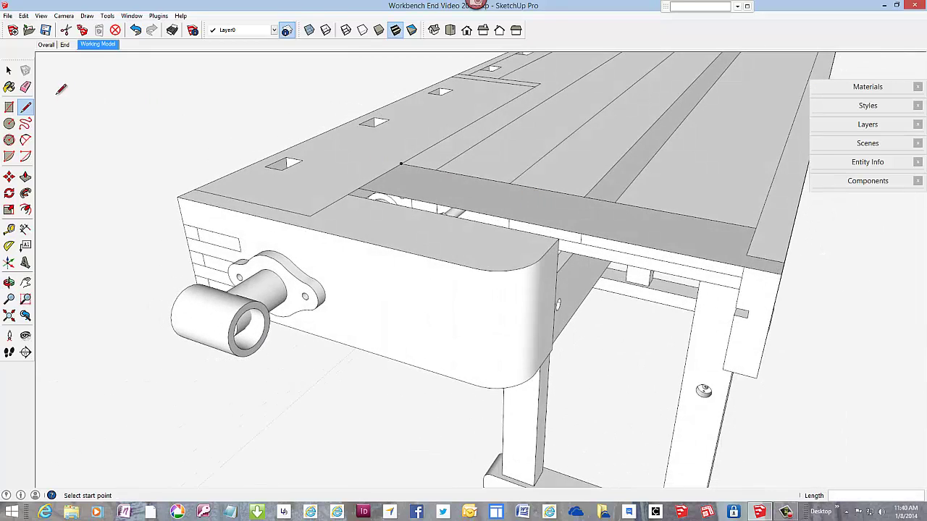
Step: Make the new bench-end face a component named 'Working End'
{"action": "key", "text": "space"}
{"action": "left_click", "coordinate": [461, 203]}
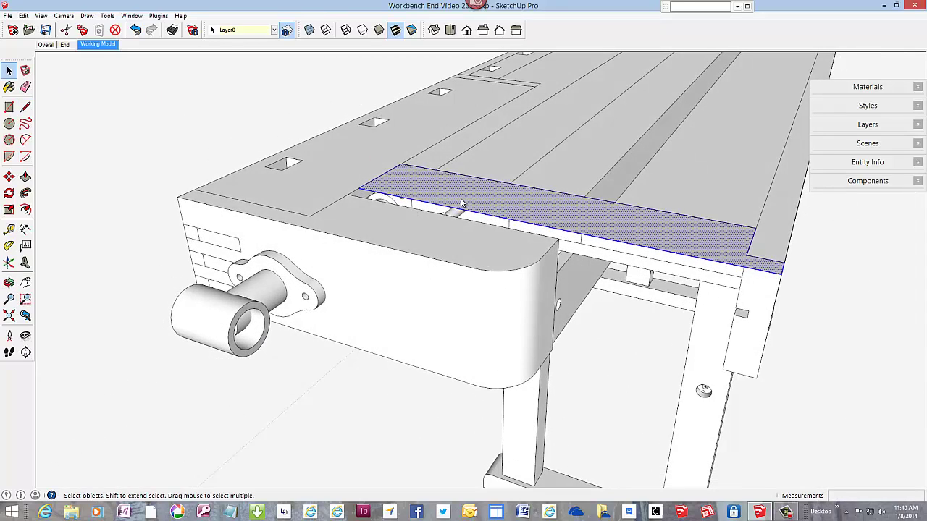
{"action": "right_click", "coordinate": [461, 202]}
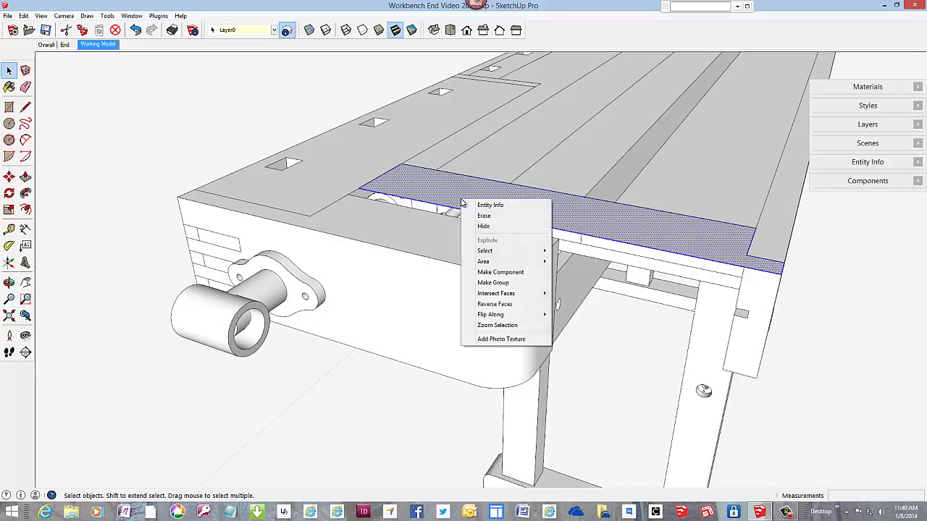
{"action": "left_click", "coordinate": [490, 272]}
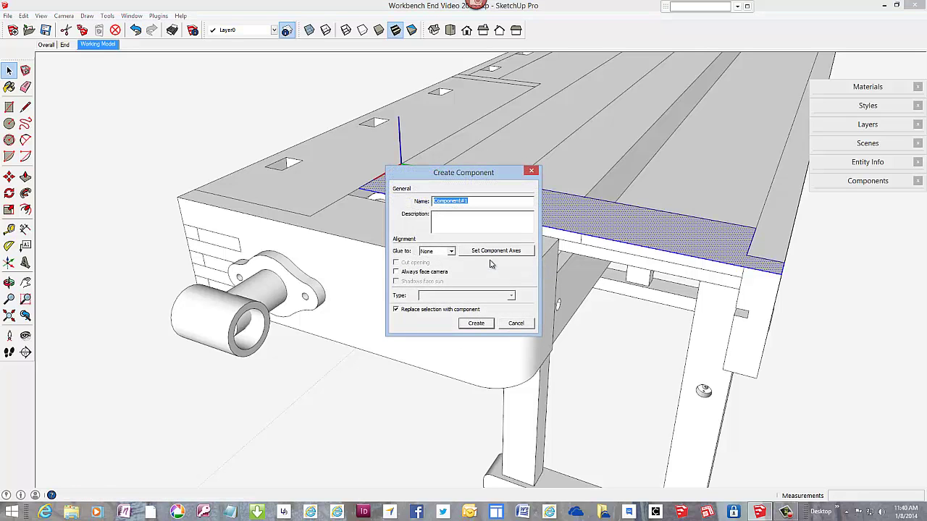
{"action": "type", "text": "Working End"}
{"action": "key", "text": "Return"}
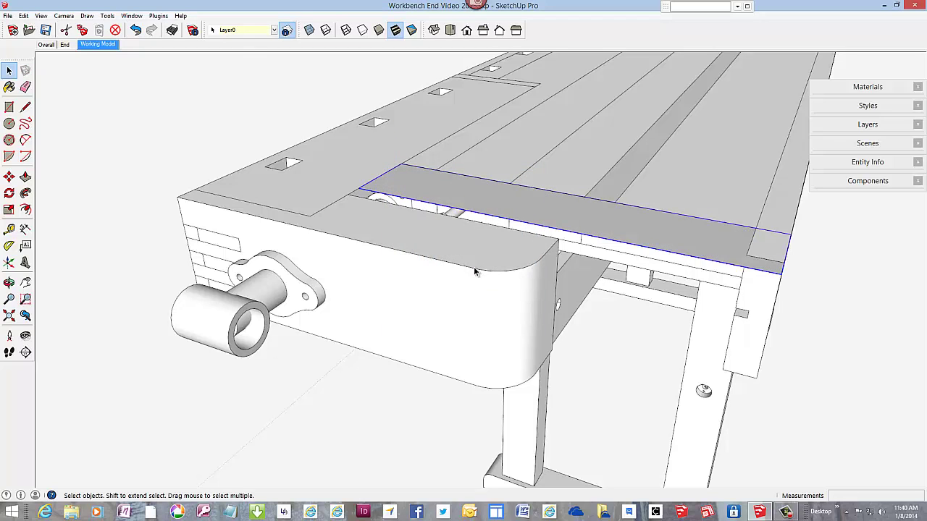
Step: Hide the vise chop to reveal the parts behind it
{"action": "left_click", "coordinate": [26, 176]}
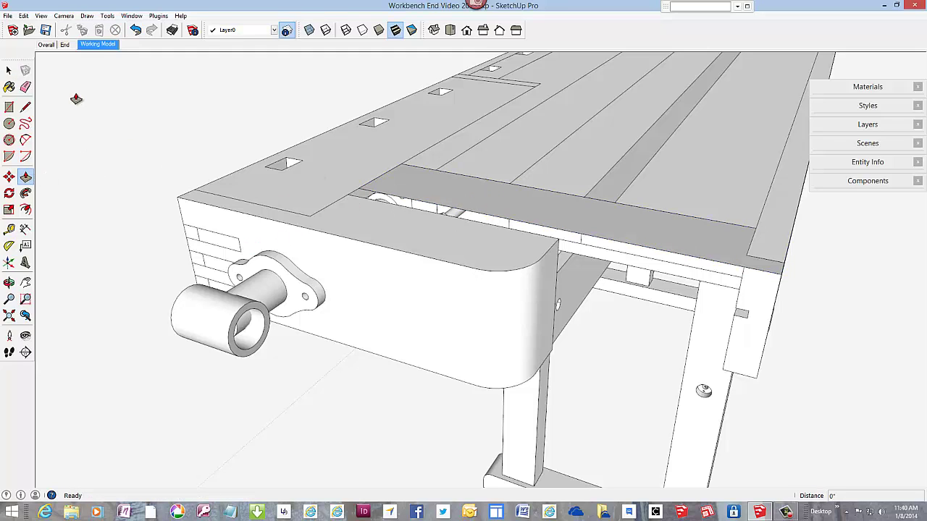
{"action": "left_click", "coordinate": [9, 70]}
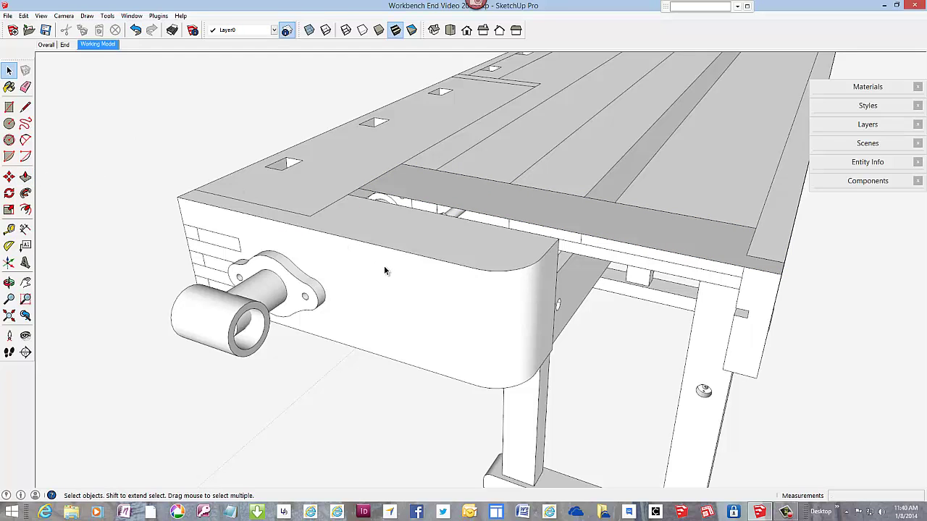
{"action": "left_click", "coordinate": [385, 270]}
{"action": "right_click", "coordinate": [385, 271]}
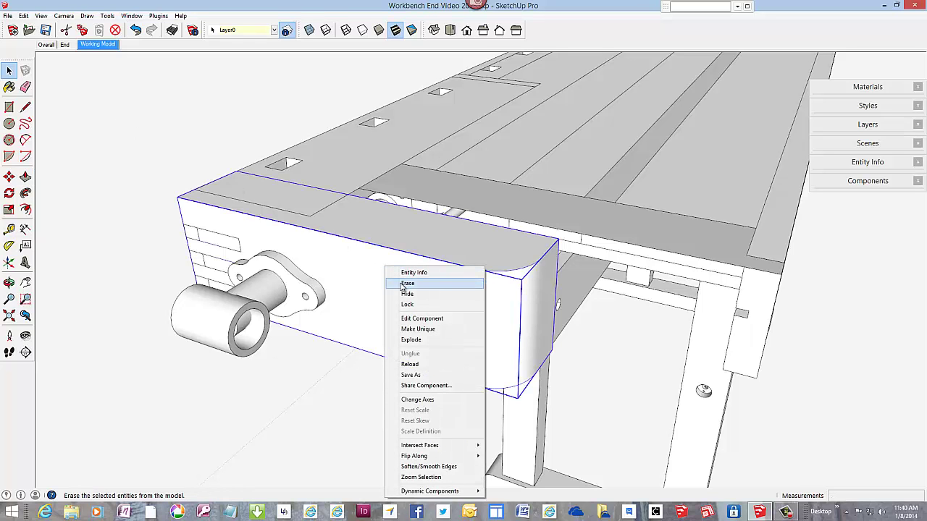
{"action": "left_click", "coordinate": [406, 294]}
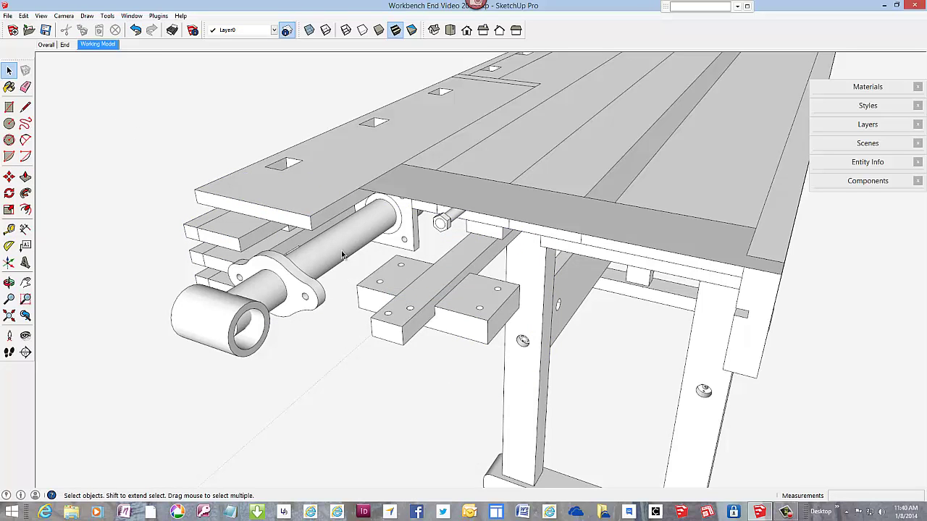
{"action": "middle_click_drag", "start_coordinate": [344, 251], "coordinate": [372, 237]}
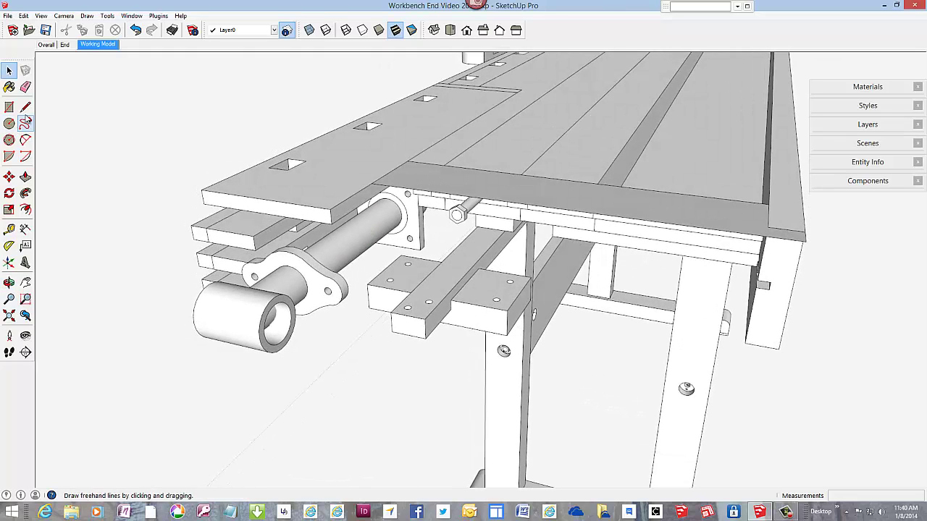
Step: Edit the Working End component and push its end face out 1/2 inch
{"action": "left_click", "coordinate": [25, 177]}
{"action": "right_click", "coordinate": [443, 190]}
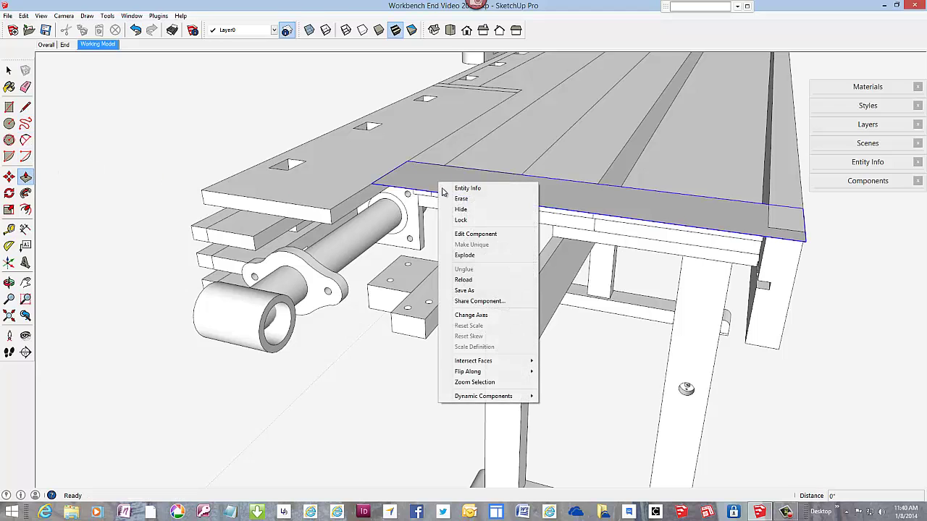
{"action": "left_click", "coordinate": [467, 234]}
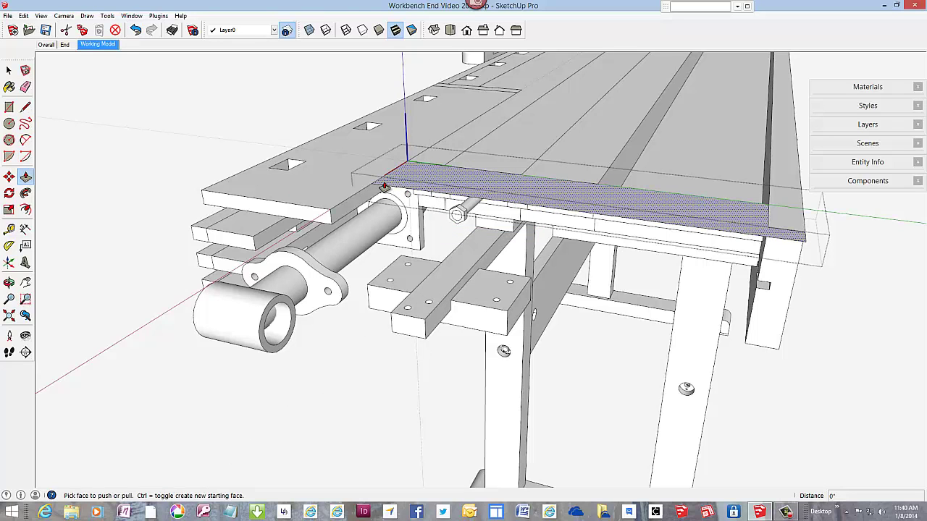
{"action": "left_click", "coordinate": [384, 187]}
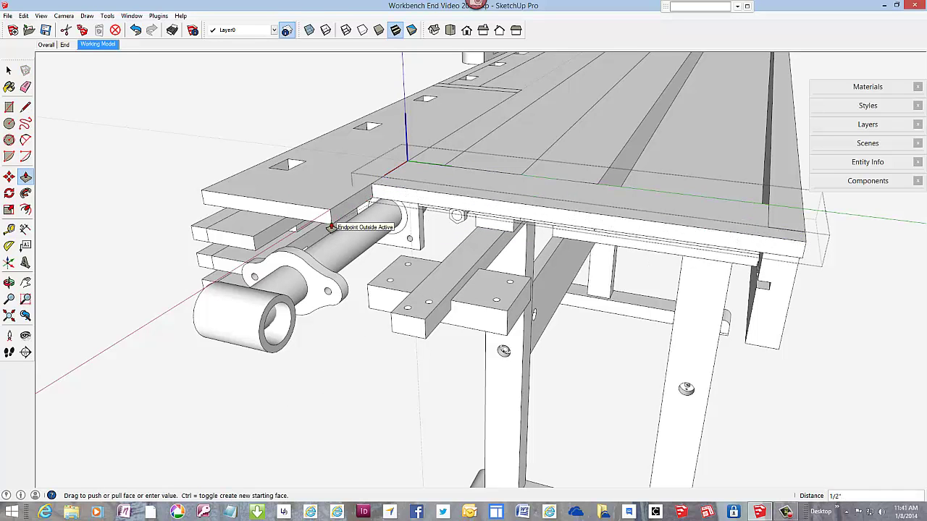
{"action": "left_click", "coordinate": [331, 226]}
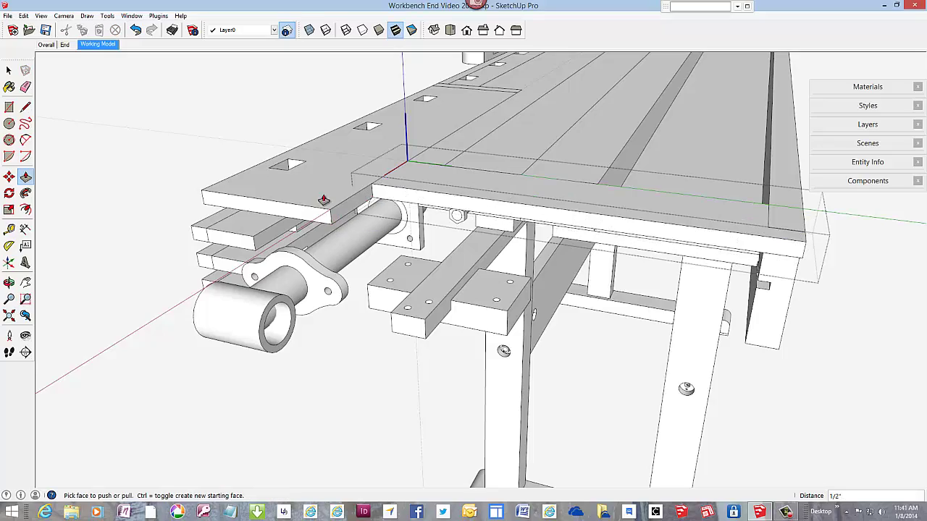
Step: Hide the cylindrical vise screw assembly to expose the bench-end framing
{"action": "middle_click_drag", "start_coordinate": [327, 210], "coordinate": [487, 122]}
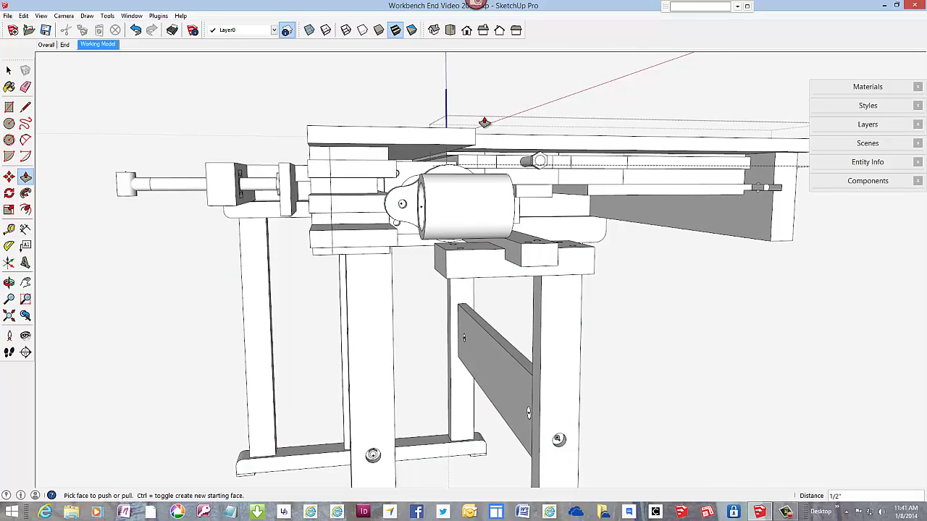
{"action": "scroll", "coordinate": [475, 138], "scroll_direction": "up", "scroll_amount": 5}
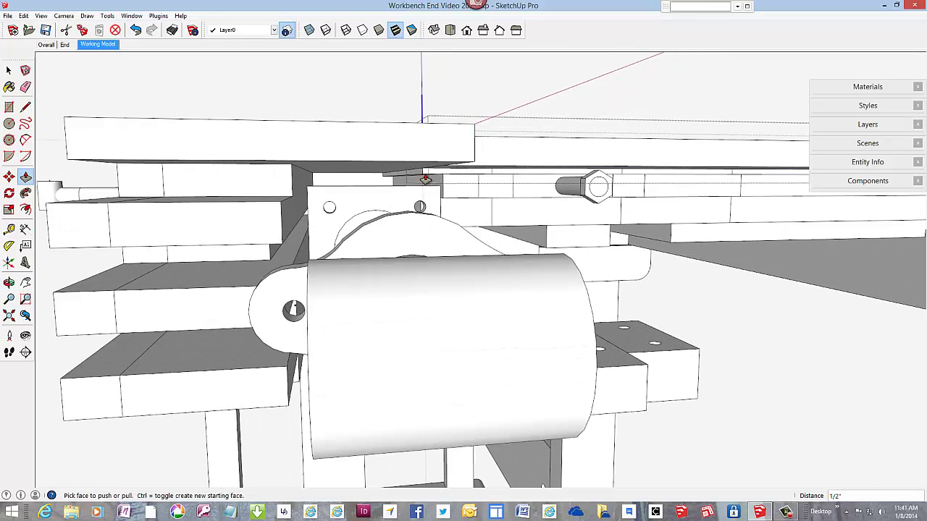
{"action": "left_click", "coordinate": [9, 71]}
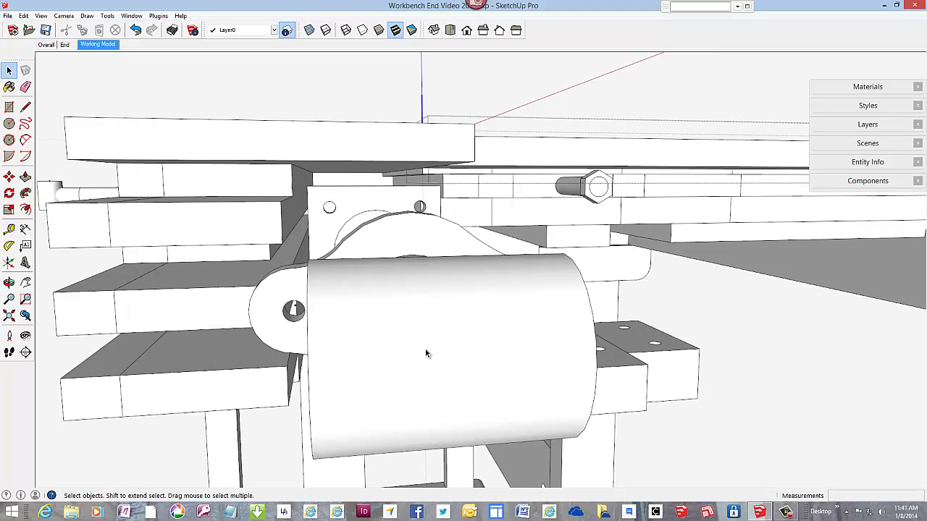
{"action": "left_click", "coordinate": [426, 350]}
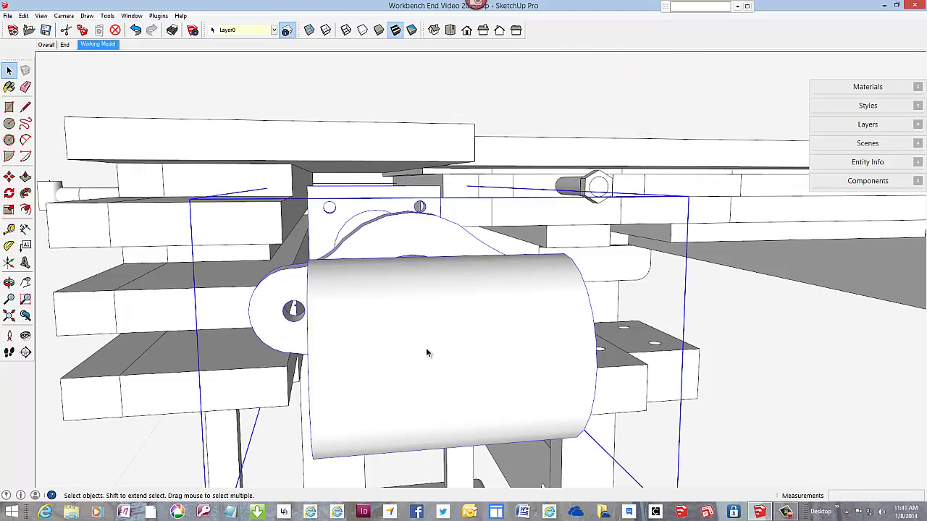
{"action": "right_click", "coordinate": [427, 353]}
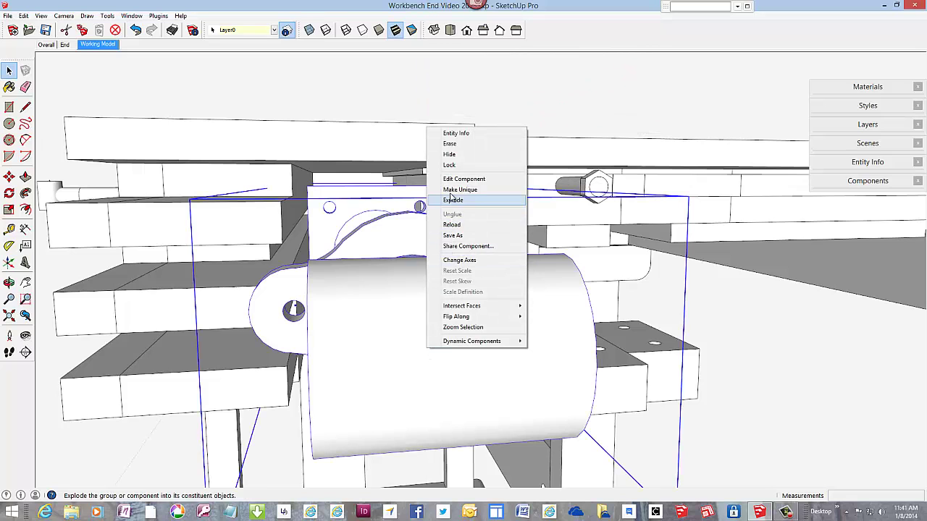
{"action": "left_click", "coordinate": [450, 154]}
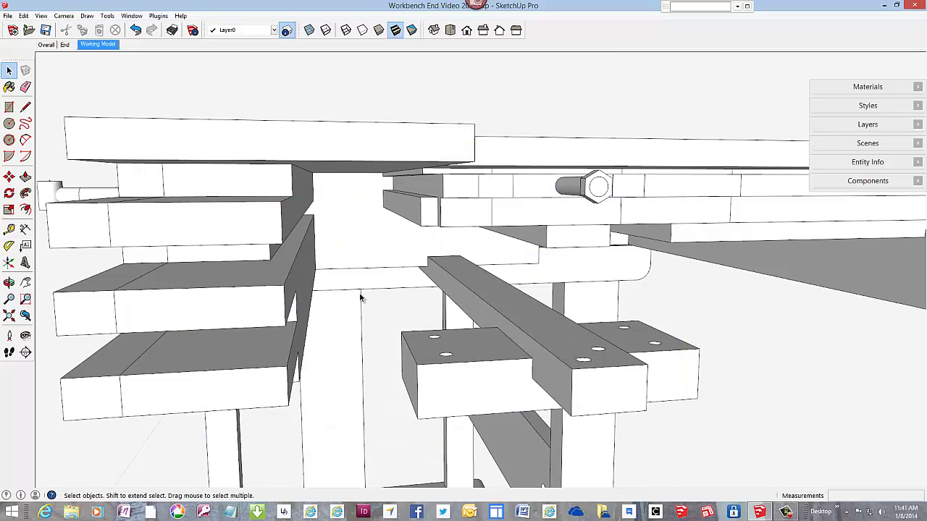
Step: Enter the end component for editing with the Line tool active
{"action": "middle_click_drag", "start_coordinate": [279, 250], "coordinate": [290, 215]}
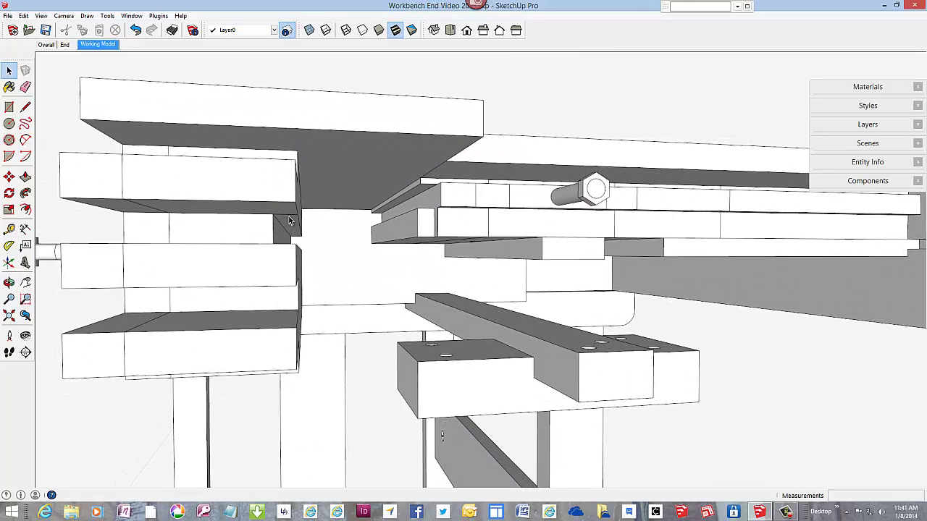
{"action": "left_click", "coordinate": [25, 106]}
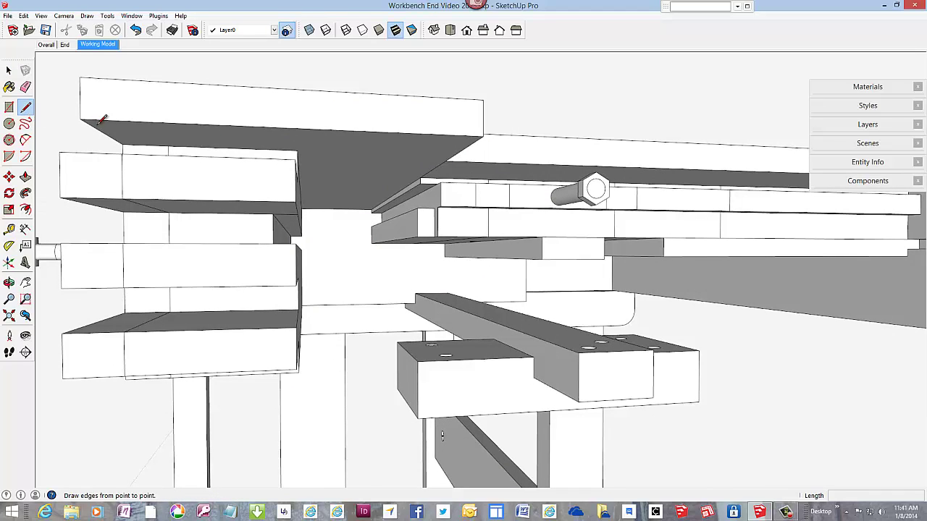
{"action": "right_click", "coordinate": [503, 155]}
{"action": "left_click", "coordinate": [526, 207]}
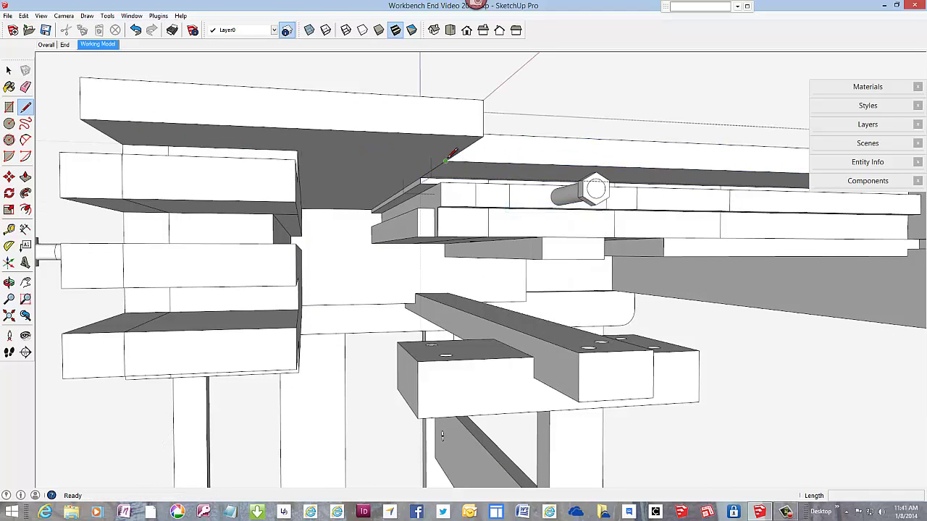
Step: Draw axis-locked edges on the end board: a 2 1/2-in. edge, then vertical and horizontal edges
{"action": "left_click", "coordinate": [445, 160]}
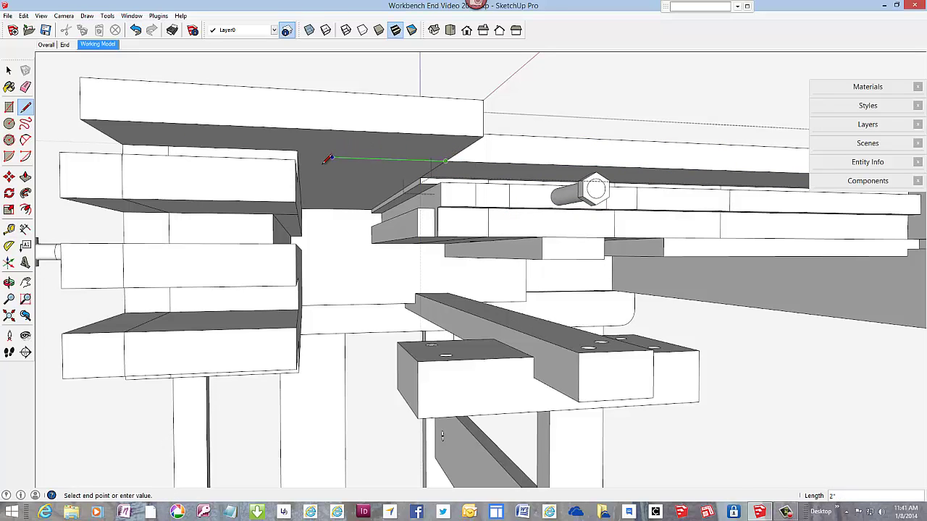
{"action": "key", "text": "shift"}
{"action": "left_click", "coordinate": [299, 196]}
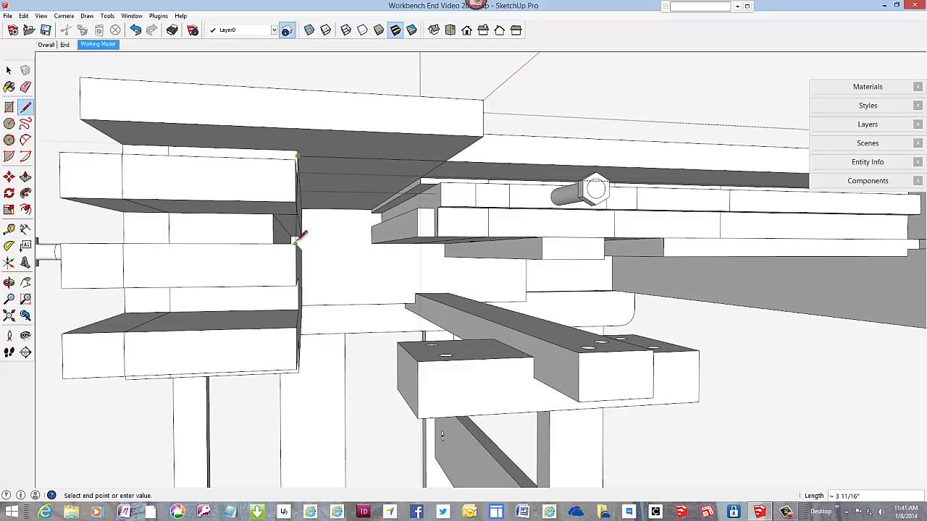
{"action": "middle_click_drag", "start_coordinate": [316, 222], "coordinate": [269, 242]}
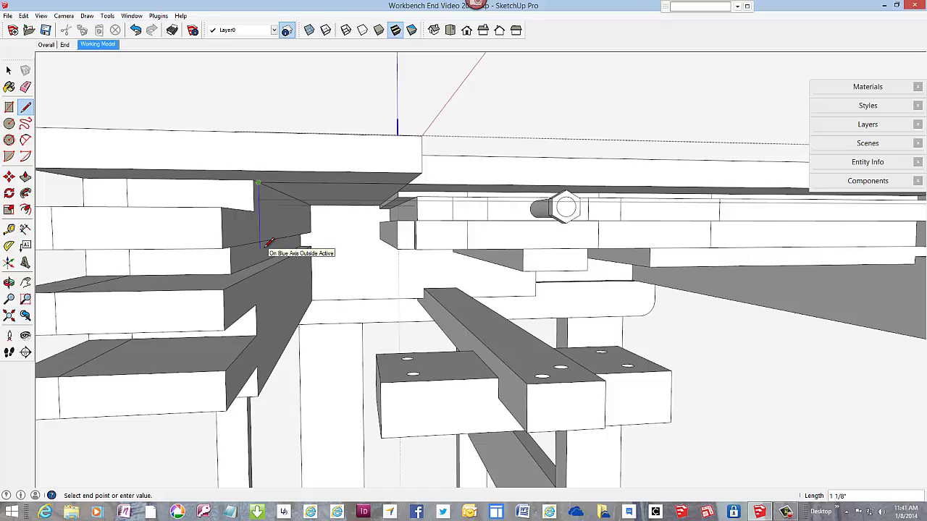
{"action": "key", "text": "shift"}
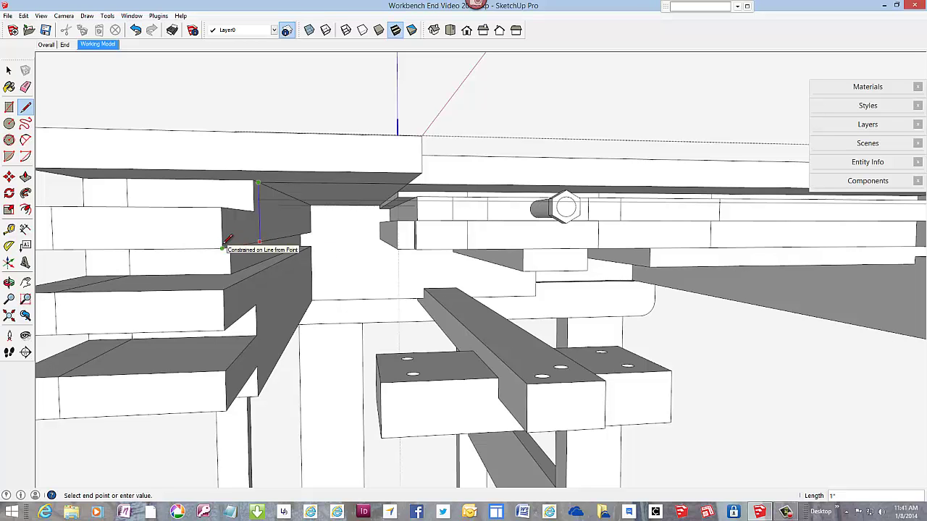
{"action": "middle_click_drag", "start_coordinate": [239, 228], "coordinate": [266, 193]}
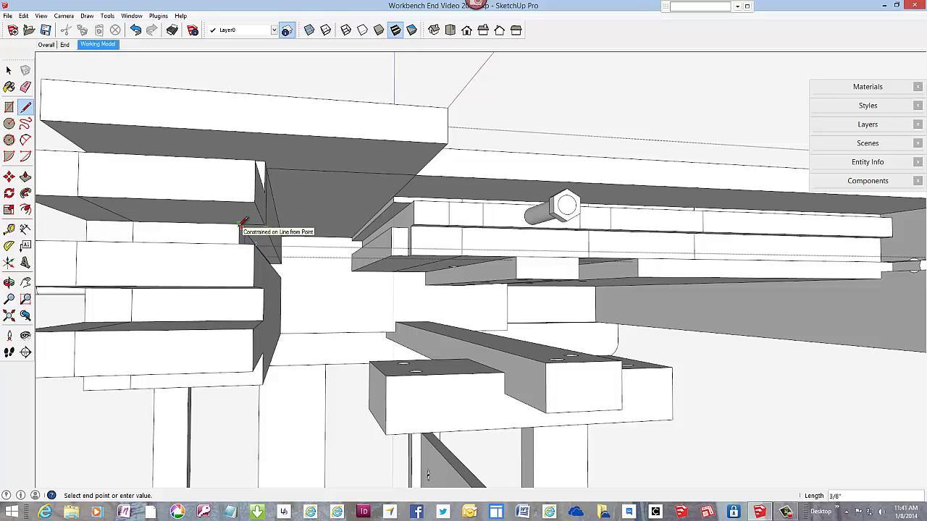
{"action": "middle_click_drag", "start_coordinate": [243, 231], "coordinate": [242, 268]}
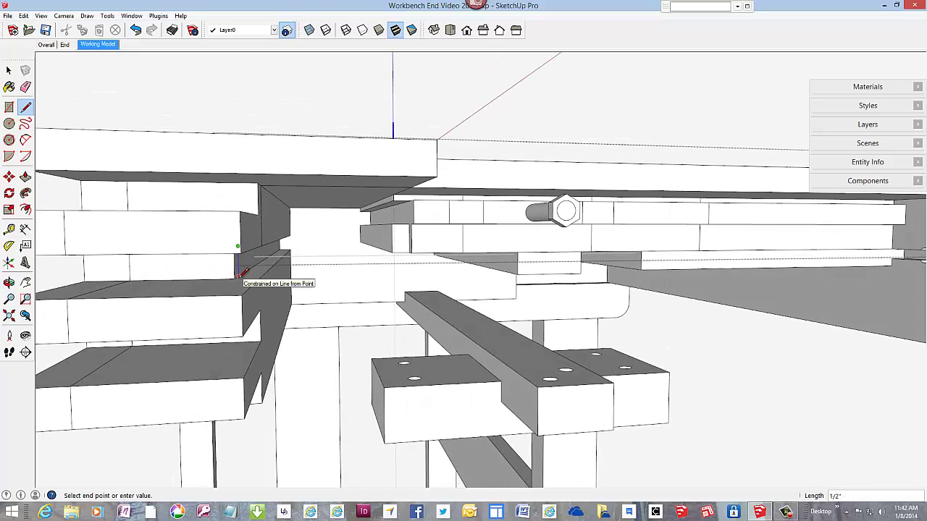
{"action": "left_click", "coordinate": [238, 275]}
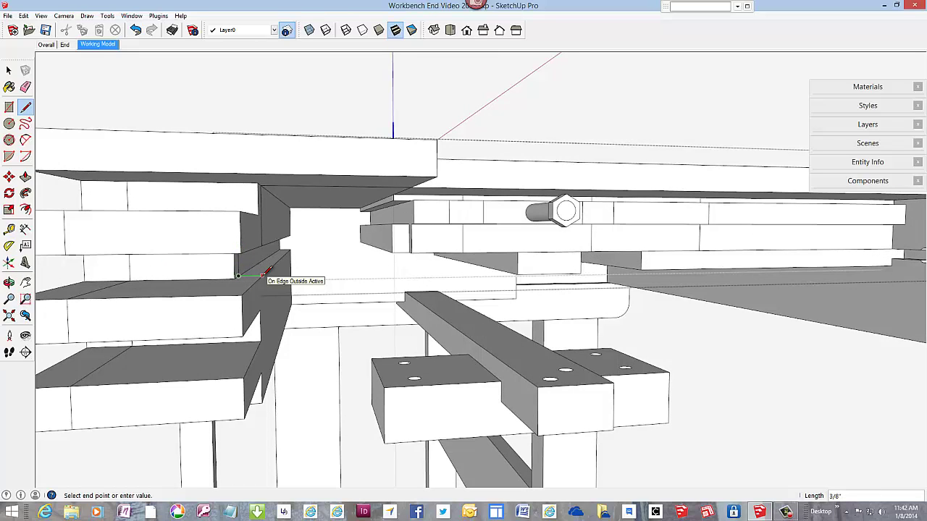
{"action": "left_click", "coordinate": [262, 276]}
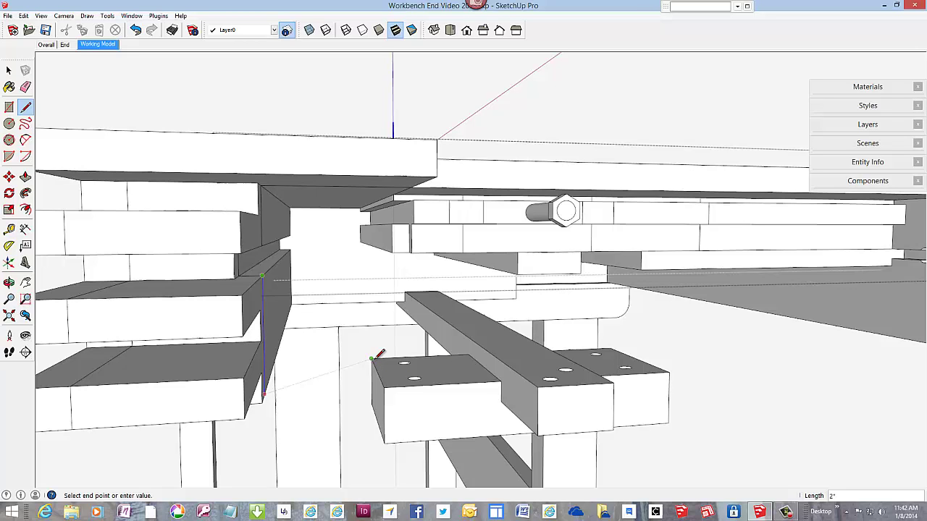
Step: Draw the last line from the end board's lower edge to the top board's corner
{"action": "middle_click_drag", "start_coordinate": [413, 373], "coordinate": [231, 372]}
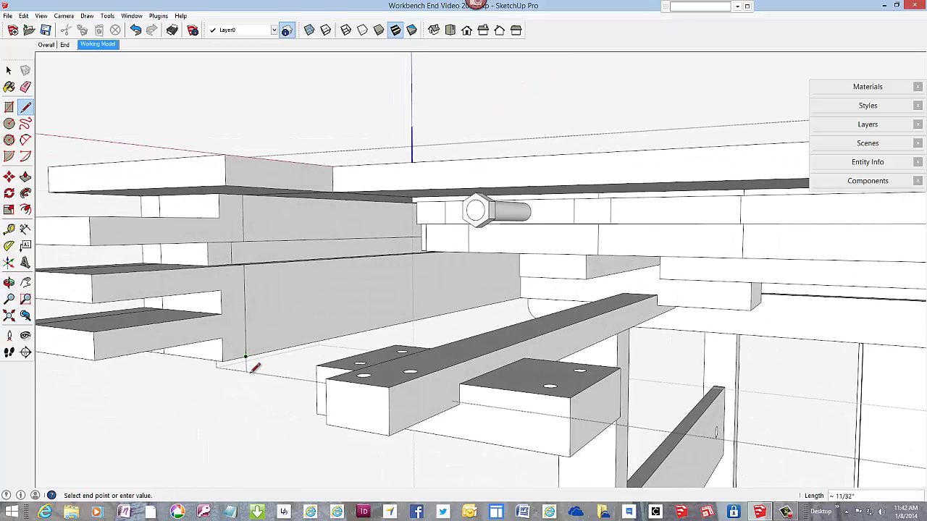
{"action": "left_click", "coordinate": [245, 356]}
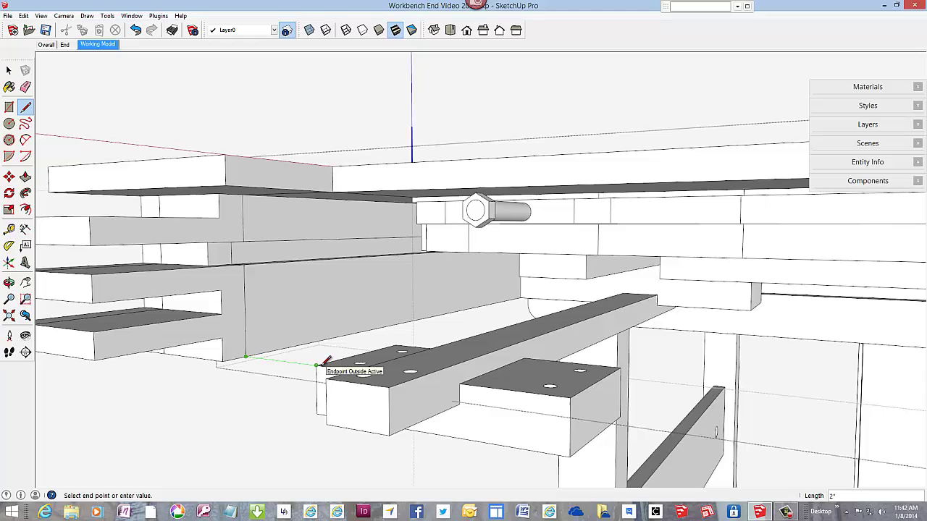
{"action": "middle_click_drag", "start_coordinate": [321, 368], "coordinate": [506, 377]}
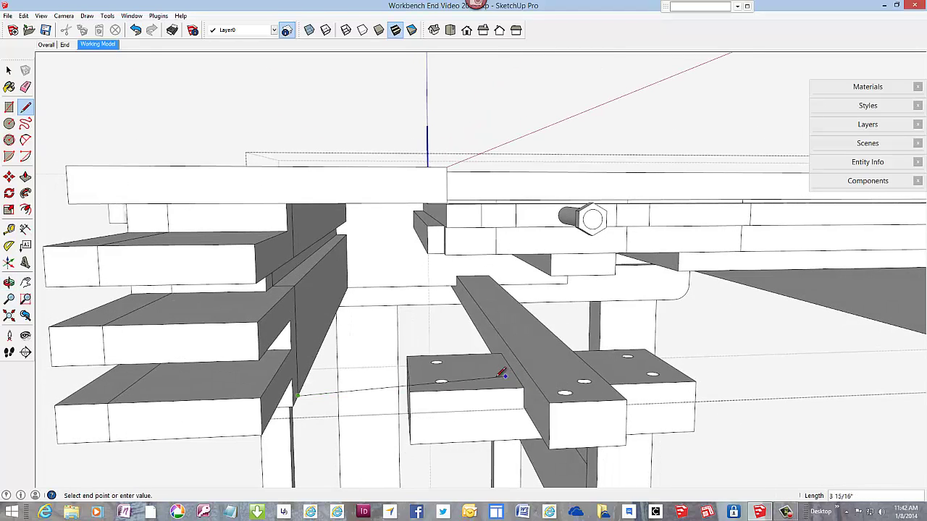
{"action": "middle_click_drag", "start_coordinate": [438, 379], "coordinate": [457, 377]}
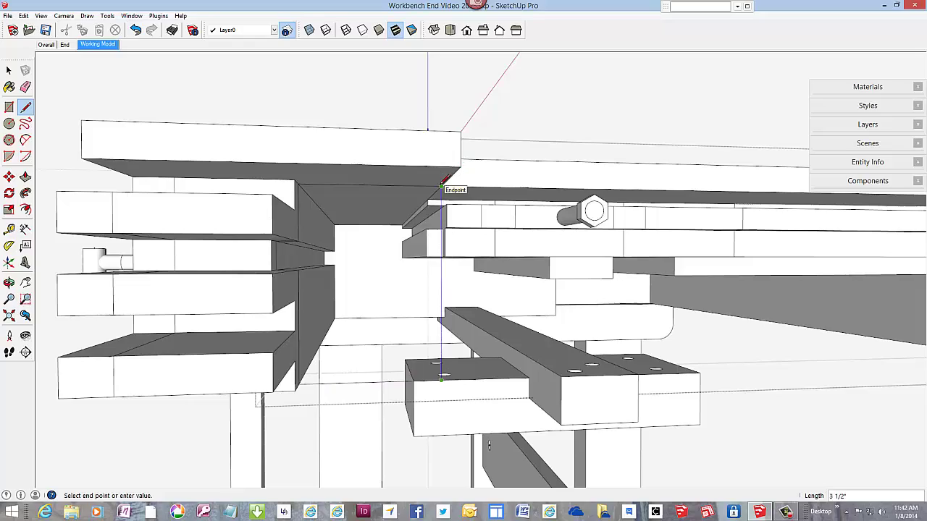
{"action": "left_click", "coordinate": [441, 186]}
{"action": "middle_click_drag", "start_coordinate": [383, 223], "coordinate": [305, 197]}
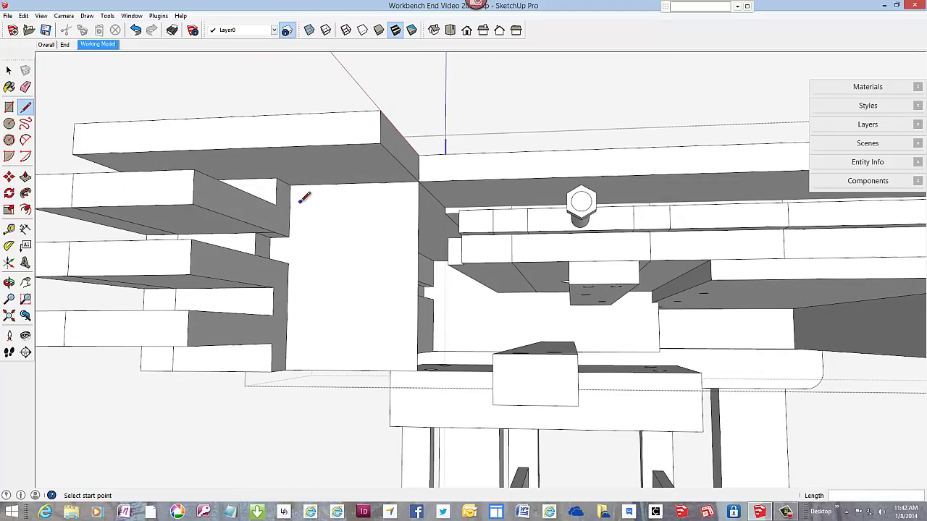
Step: Push/pull the new face out 3 1/2 inches into a block
{"action": "left_click", "coordinate": [25, 177]}
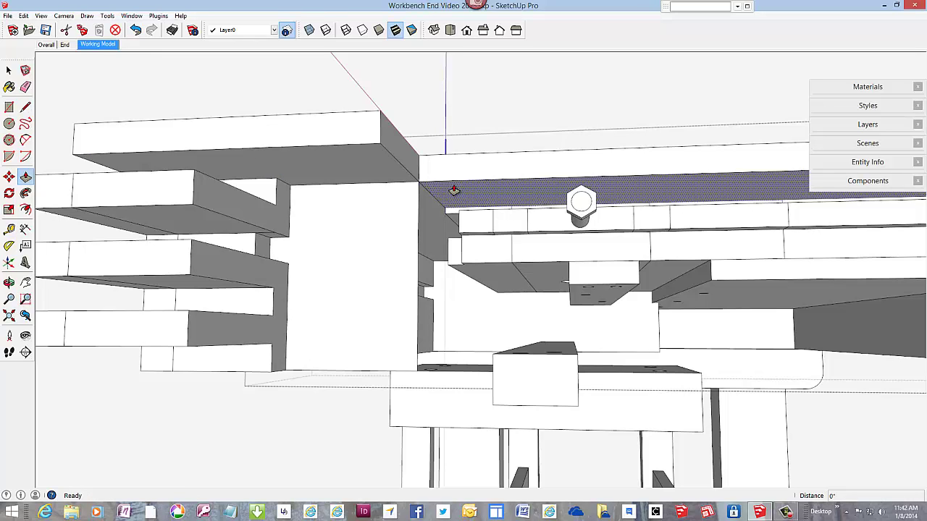
{"action": "left_click_drag", "start_coordinate": [454, 189], "coordinate": [416, 376]}
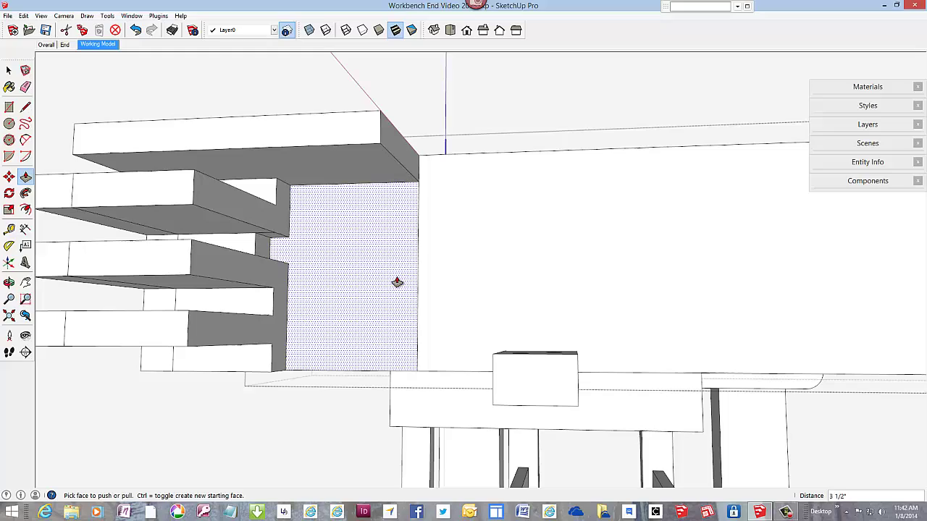
{"action": "middle_click_drag", "start_coordinate": [381, 280], "coordinate": [340, 408]}
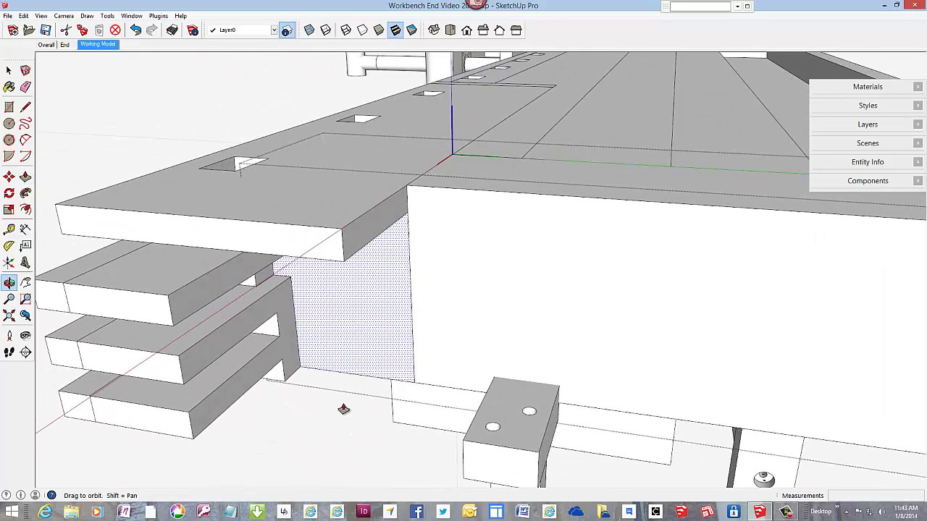
{"action": "middle_click_drag", "start_coordinate": [383, 271], "coordinate": [294, 316]}
Step: Cancel a stray recess, then push the face in 2 3/4 inches
{"action": "mouse_move", "coordinate": [379, 245]}
{"action": "left_mouse_down"}
{"action": "mouse_move", "coordinate": [463, 174]}
{"action": "mouse_move", "coordinate": [404, 229]}
{"action": "left_mouse_up"}
{"action": "key", "text": "Escape"}
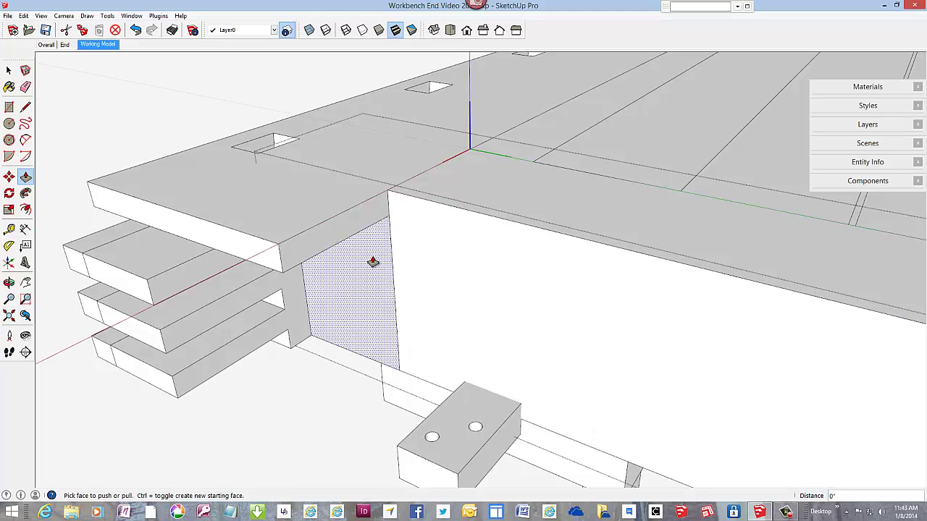
{"action": "mouse_move", "coordinate": [395, 248]}
{"action": "left_mouse_down"}
{"action": "mouse_move", "coordinate": [464, 158]}
{"action": "mouse_move", "coordinate": [479, 156]}
{"action": "left_mouse_up"}
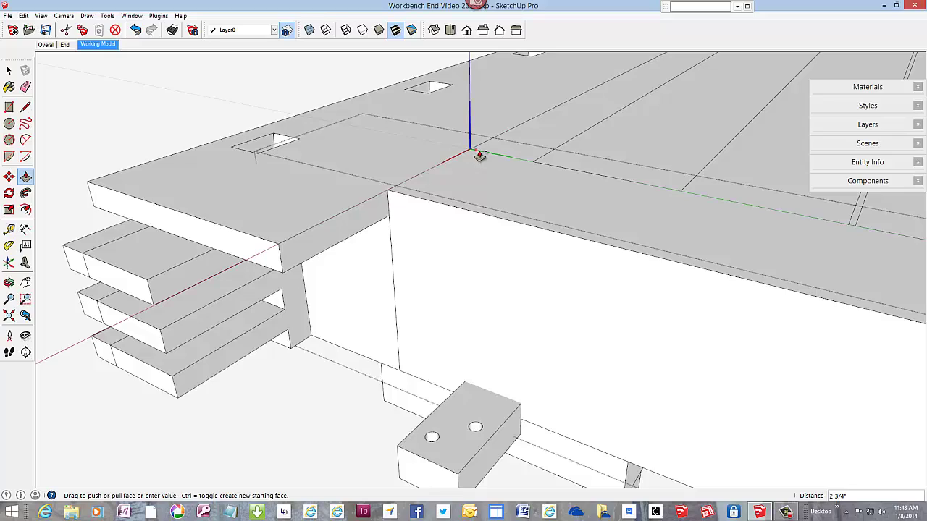
{"action": "middle_click_drag", "start_coordinate": [487, 159], "coordinate": [439, 182]}
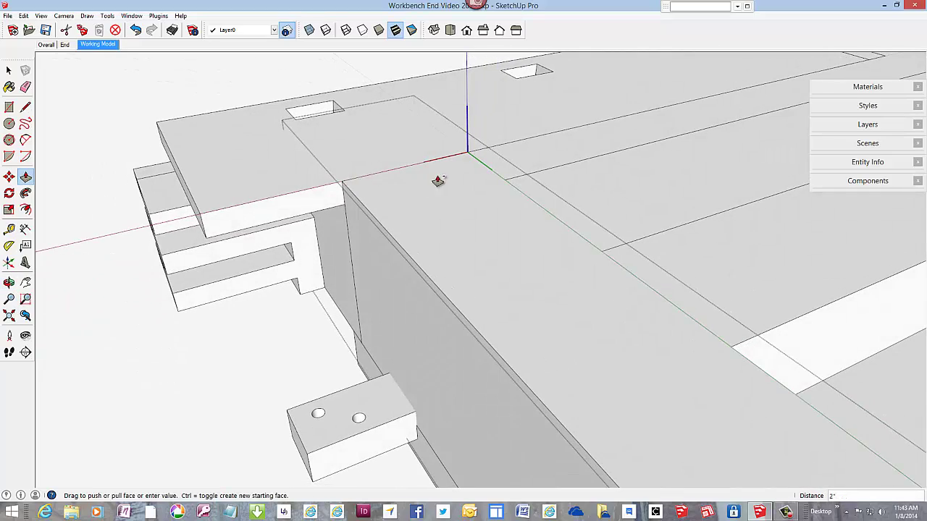
{"action": "left_click_drag", "start_coordinate": [439, 181], "coordinate": [503, 183]}
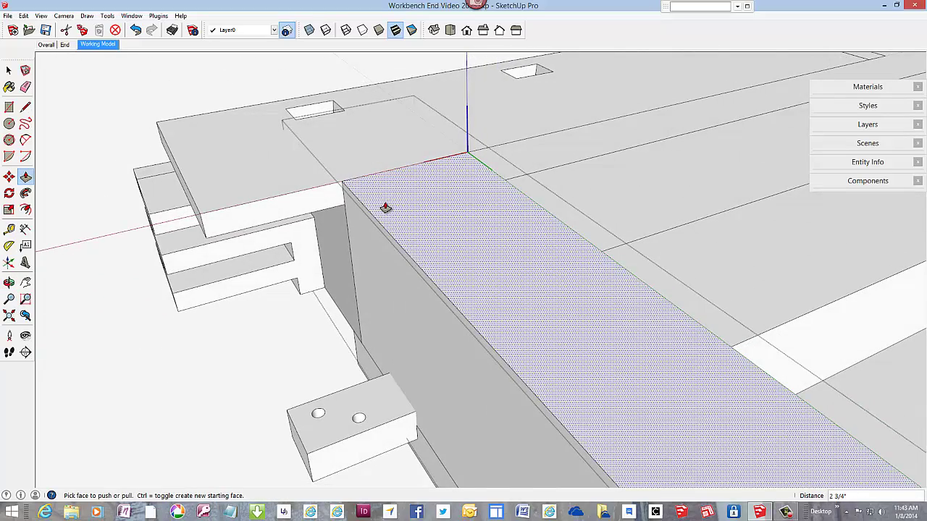
{"action": "scroll", "coordinate": [386, 205], "scroll_direction": "down", "scroll_amount": 3}
{"action": "middle_click_drag", "start_coordinate": [386, 205], "coordinate": [619, 142]}
Step: Erase the stray vertical edge on the workbench end face
{"action": "left_click", "coordinate": [25, 87]}
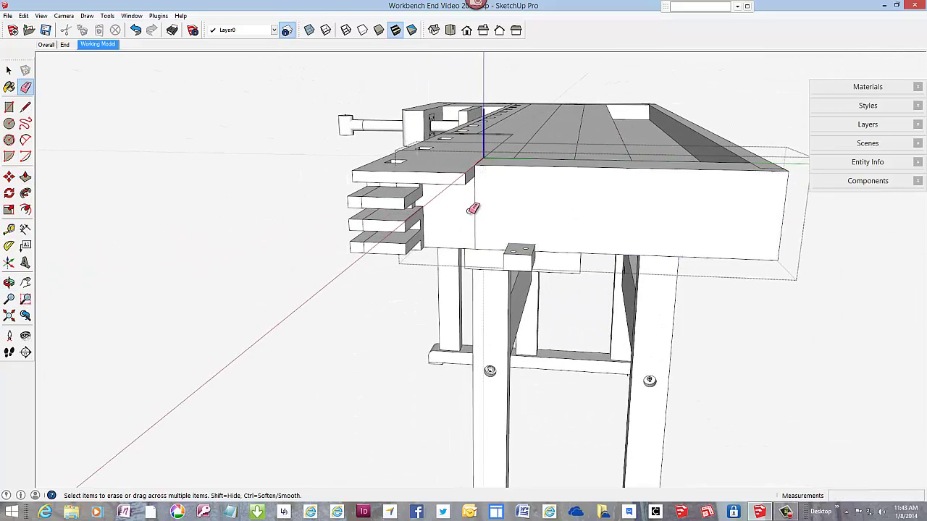
{"action": "scroll", "coordinate": [472, 200], "scroll_direction": "up", "scroll_amount": 4}
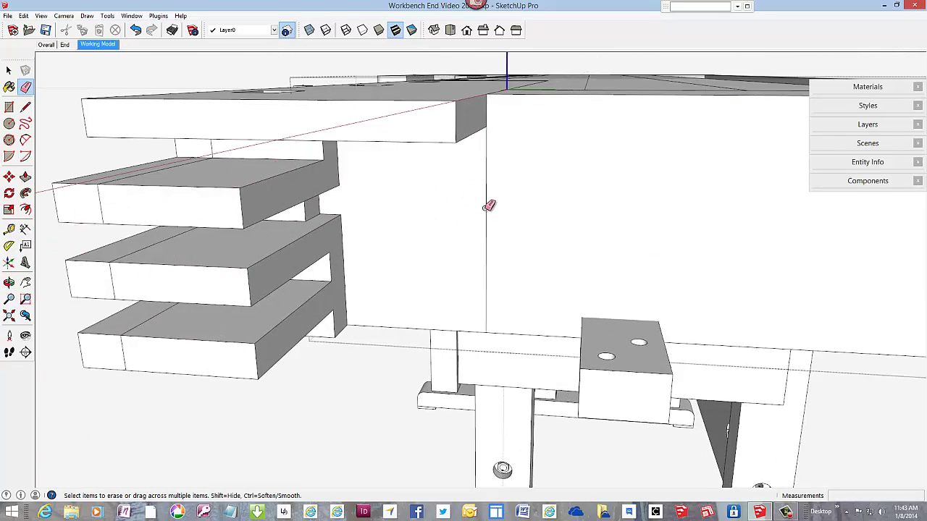
{"action": "left_click", "coordinate": [486, 207]}
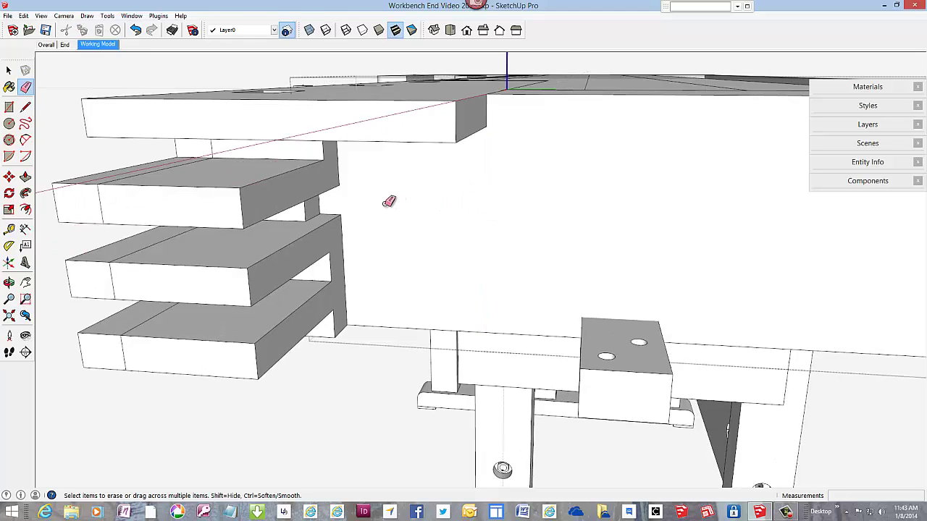
{"action": "scroll", "coordinate": [387, 202], "scroll_direction": "down", "scroll_amount": 5}
{"action": "middle_click_drag", "start_coordinate": [552, 218], "coordinate": [466, 192]}
{"action": "scroll", "coordinate": [459, 210], "scroll_direction": "up", "scroll_amount": 5}
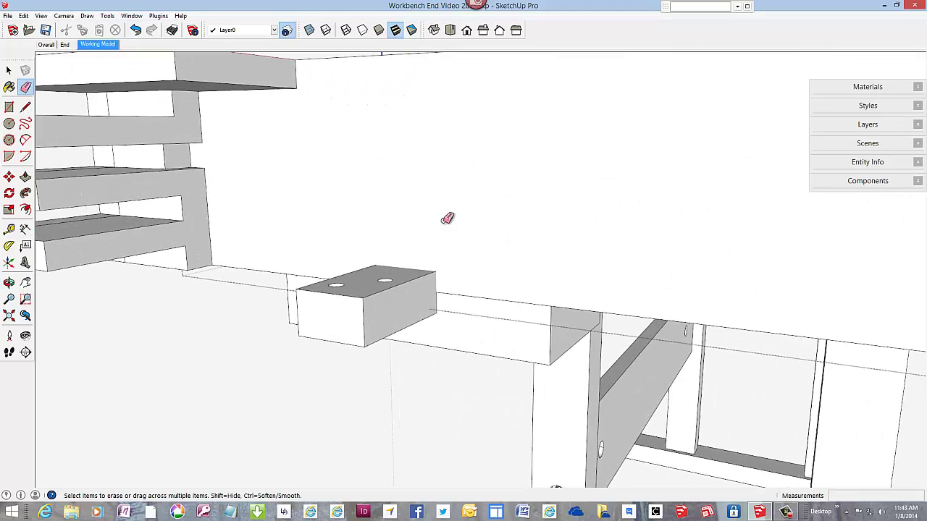
Step: Start a line at the block's corner, abandon it, and view the bench end from above
{"action": "left_click", "coordinate": [26, 107]}
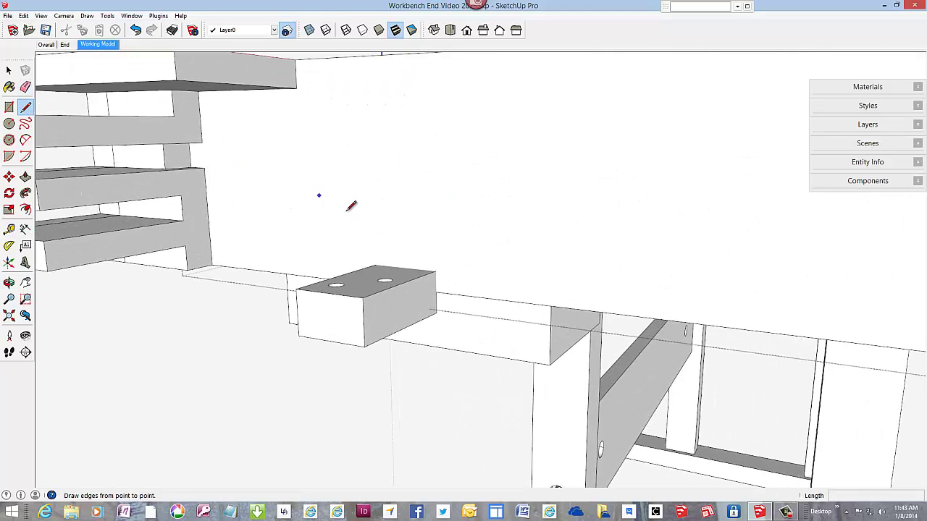
{"action": "left_click", "coordinate": [437, 291]}
{"action": "left_click", "coordinate": [436, 269]}
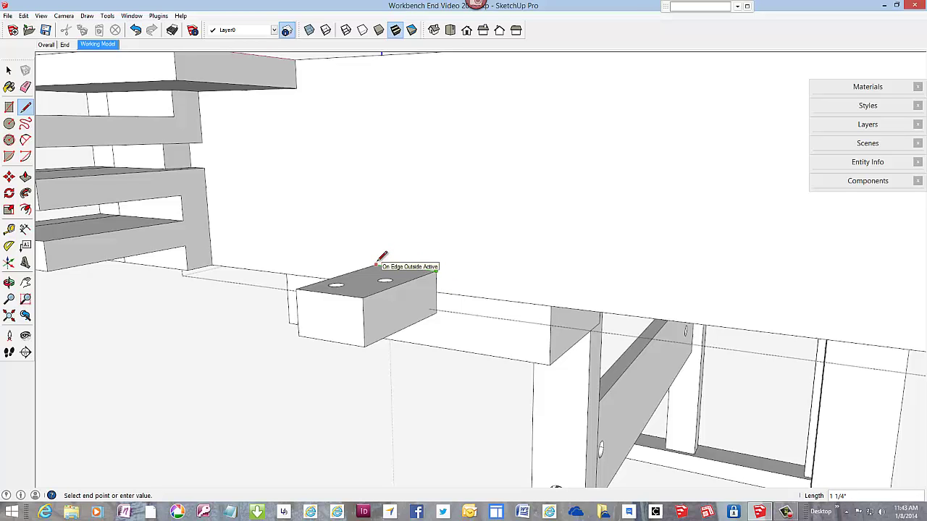
{"action": "middle_click_drag", "start_coordinate": [331, 251], "coordinate": [605, 248]}
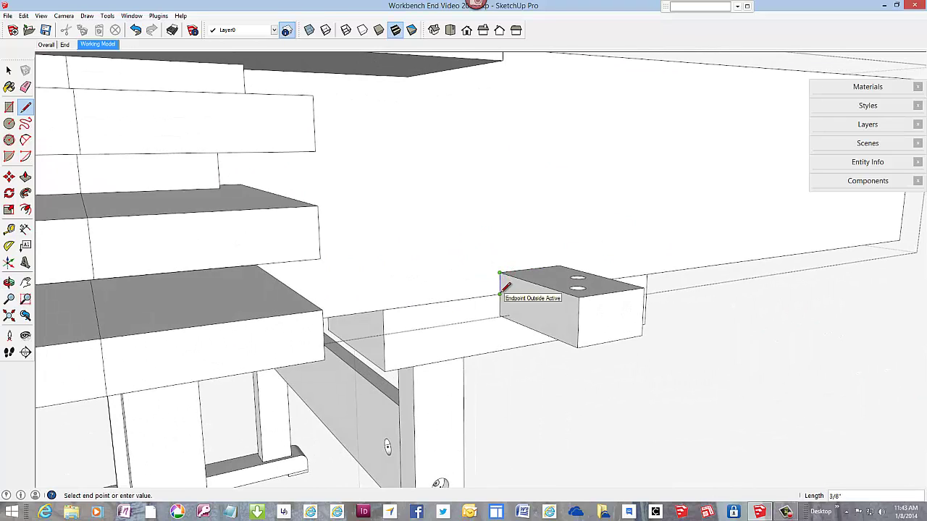
{"action": "left_click", "coordinate": [500, 286]}
{"action": "middle_click_drag", "start_coordinate": [502, 259], "coordinate": [327, 287]}
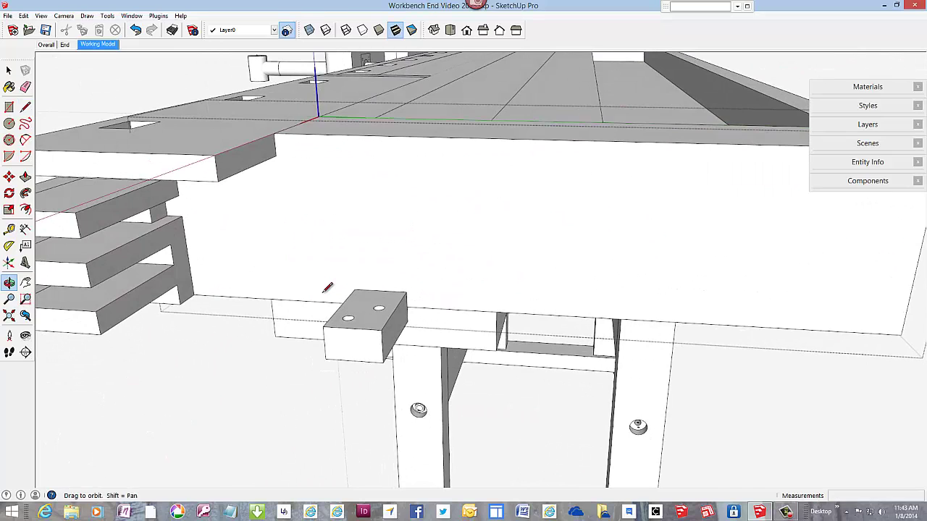
{"action": "scroll", "coordinate": [497, 285], "scroll_direction": "down", "scroll_amount": 3}
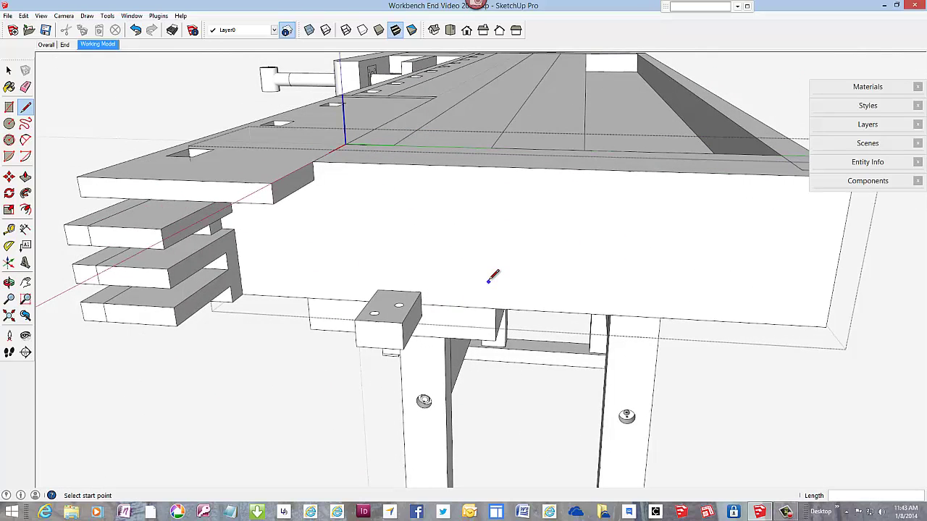
{"action": "scroll", "coordinate": [491, 278], "scroll_direction": "down", "scroll_amount": 2}
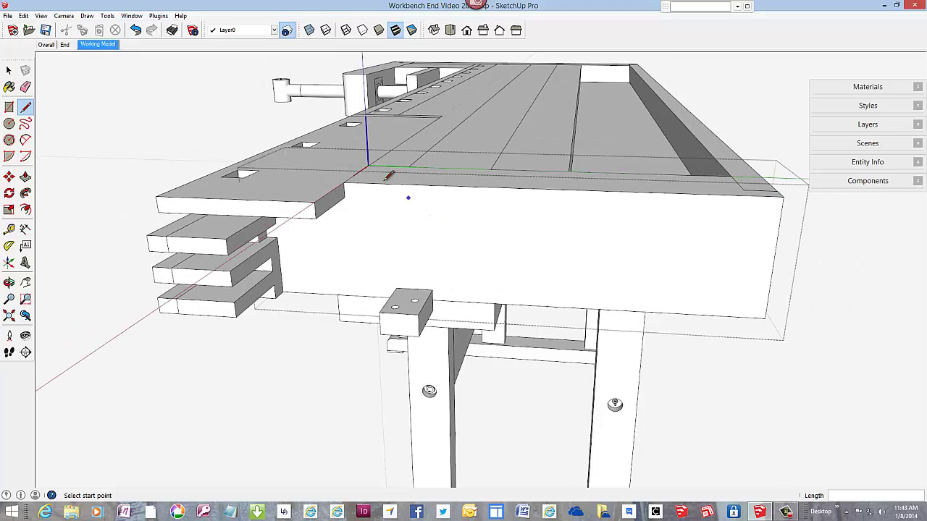
Step: Unhide all hidden geometry inside the end component, then close the component
{"action": "left_click", "coordinate": [22, 16]}
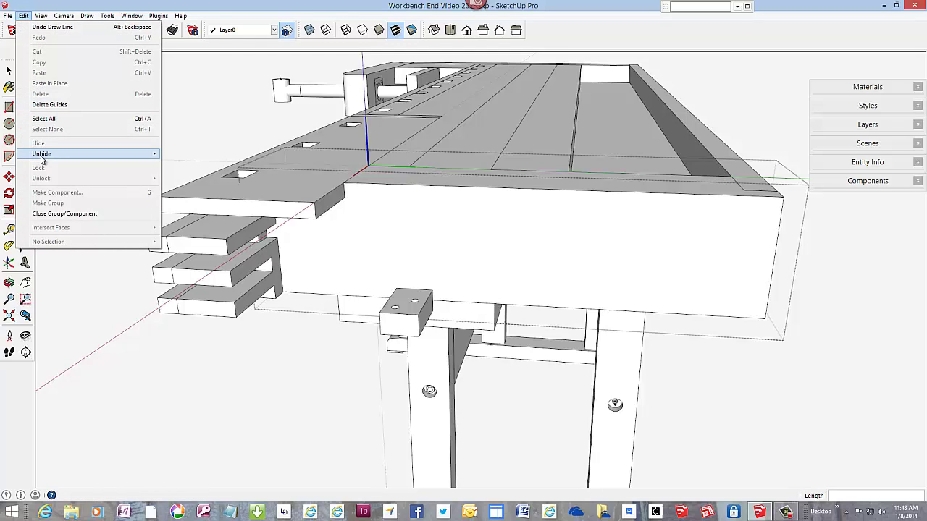
{"action": "mouse_move", "coordinate": [98, 155]}
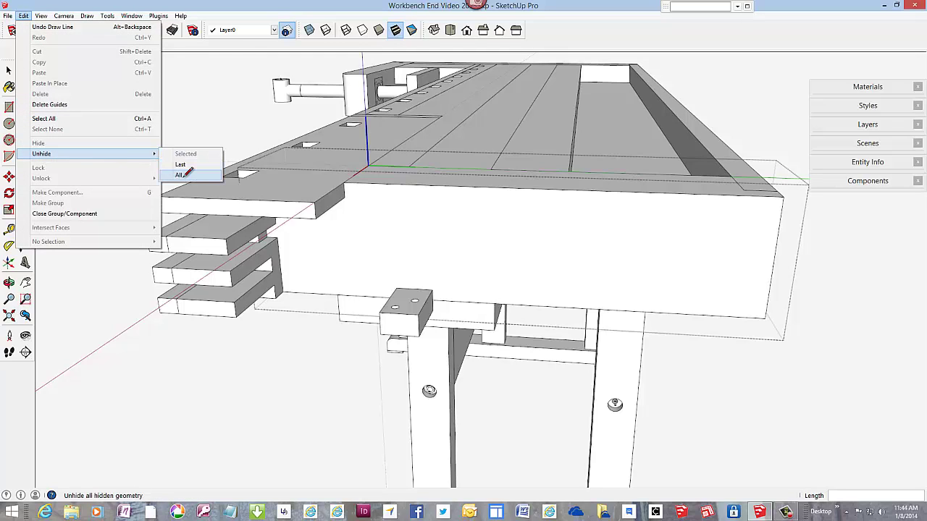
{"action": "left_click", "coordinate": [181, 175]}
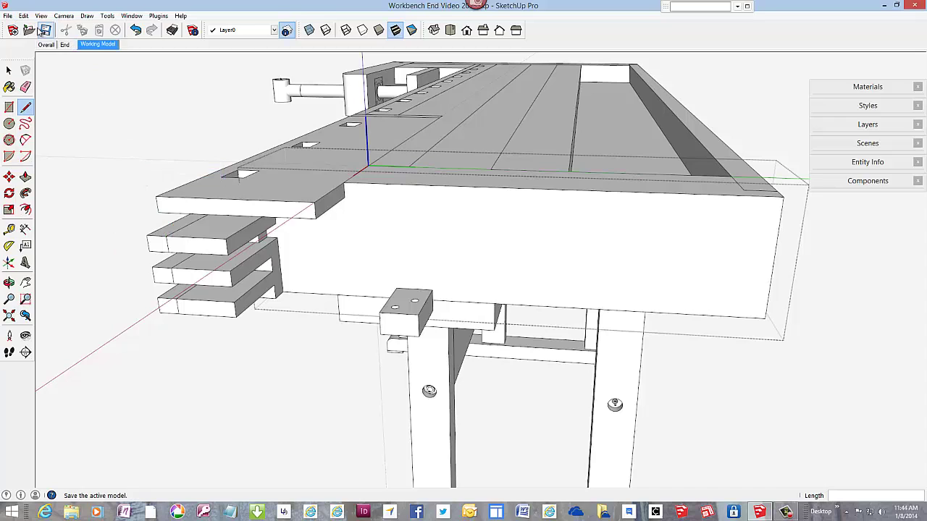
{"action": "right_click", "coordinate": [144, 91]}
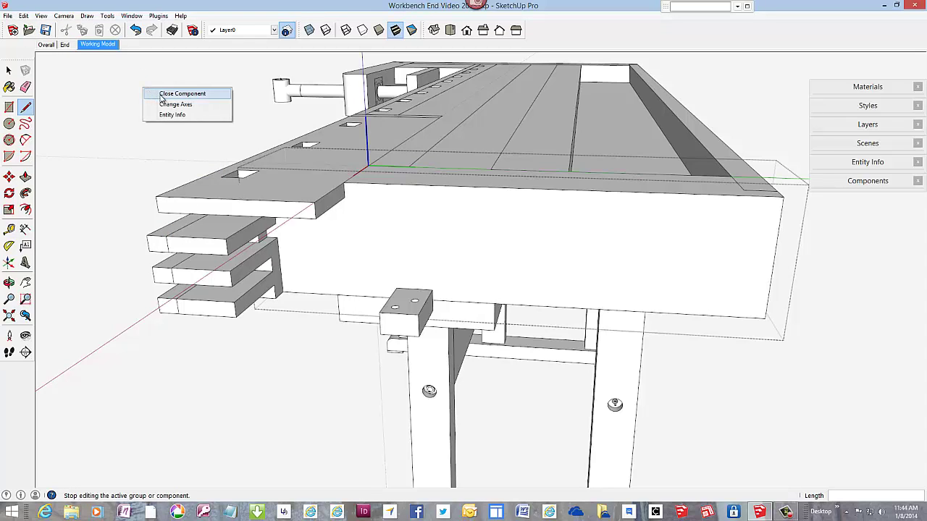
{"action": "left_click", "coordinate": [166, 93]}
Step: Unhide all remaining parts, including the front vise, and view the bench end in X-ray
{"action": "left_click", "coordinate": [24, 16]}
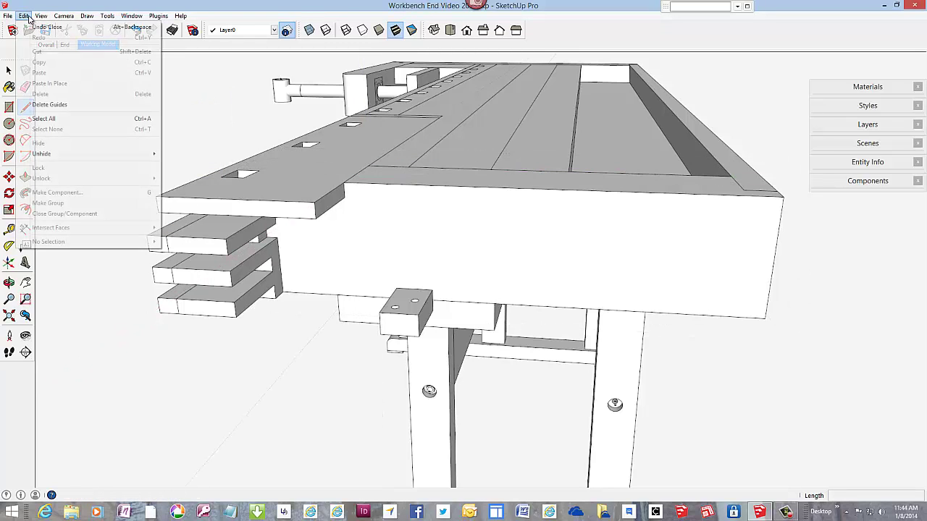
{"action": "mouse_move", "coordinate": [105, 154]}
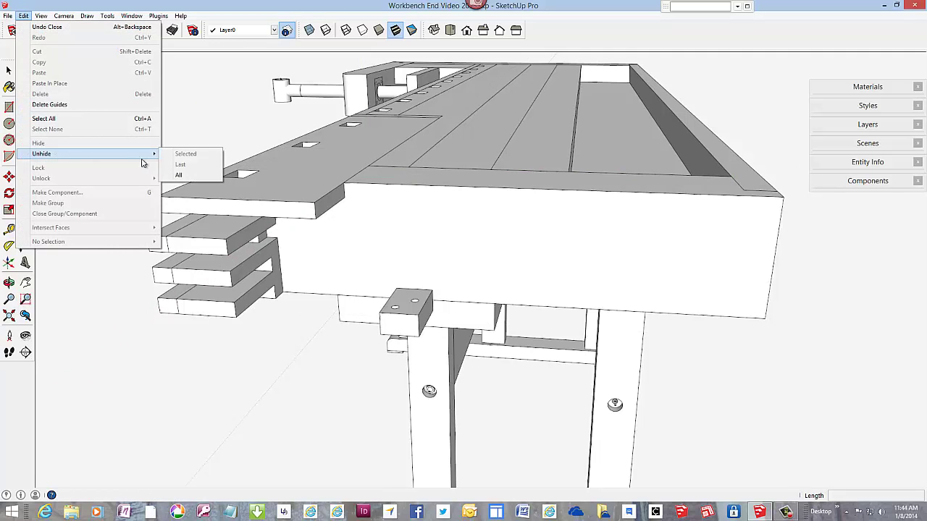
{"action": "left_click", "coordinate": [176, 176]}
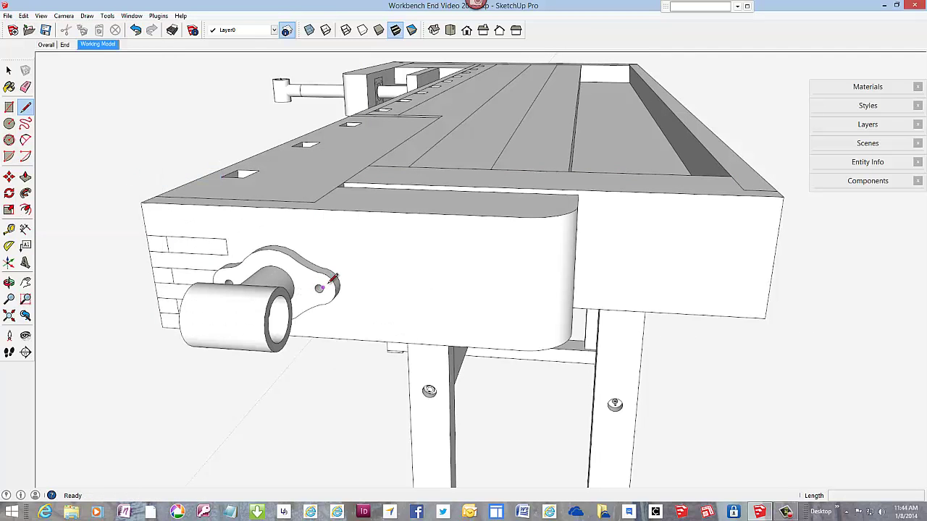
{"action": "middle_click_drag", "start_coordinate": [321, 287], "coordinate": [246, 348]}
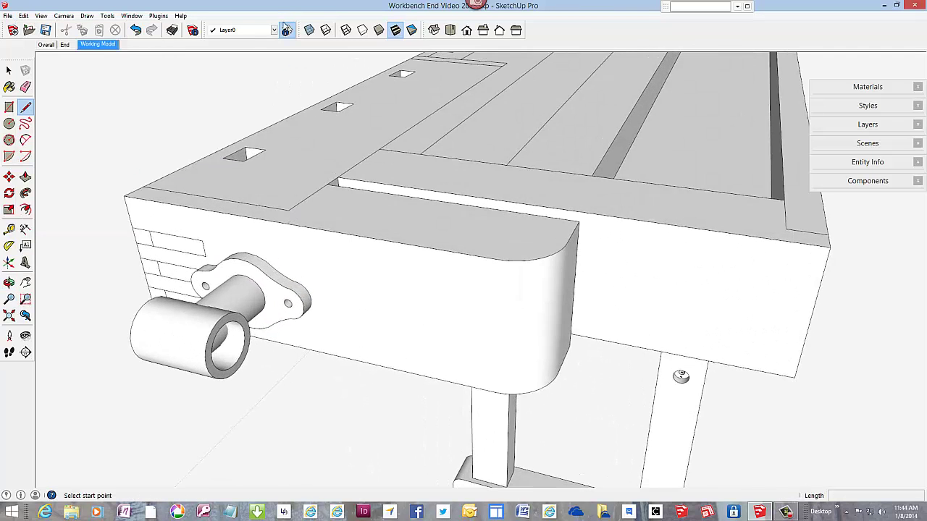
{"action": "left_click", "coordinate": [310, 31]}
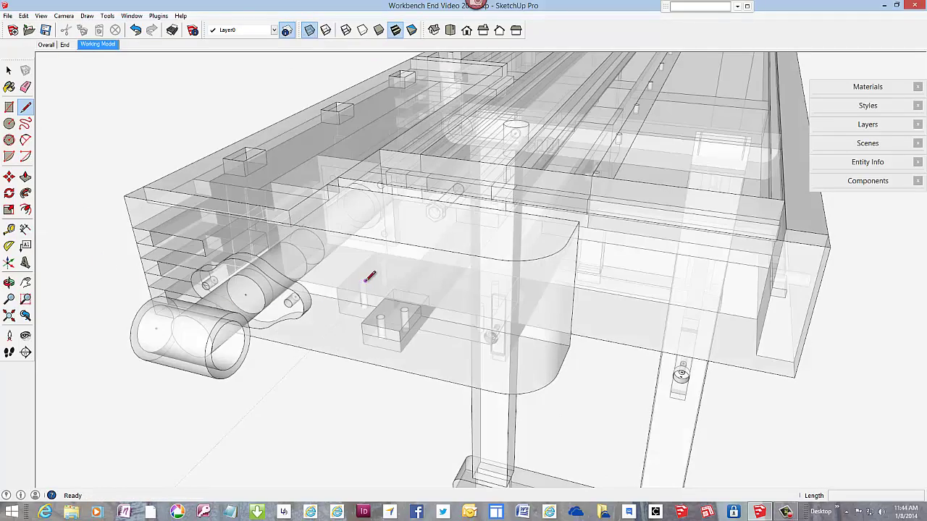
{"action": "middle_click_drag", "start_coordinate": [369, 277], "coordinate": [295, 324]}
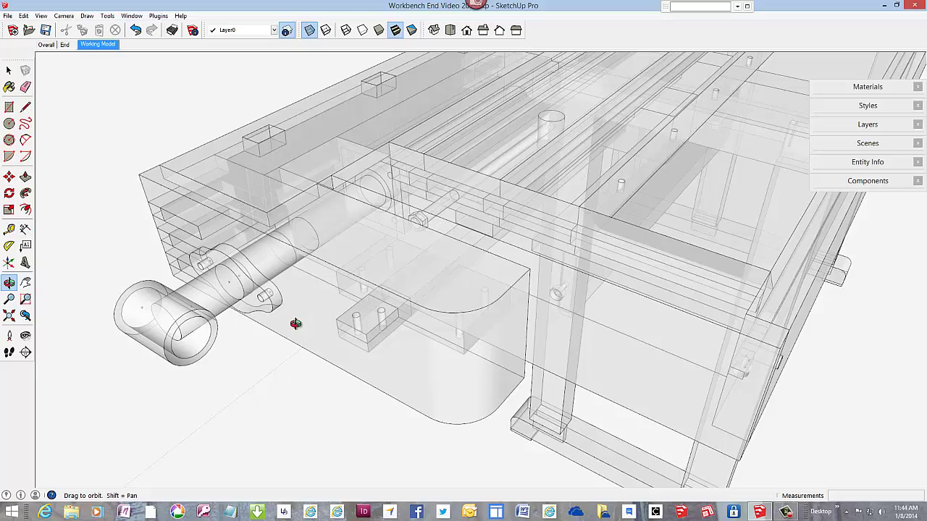
{"action": "key", "text": "l"}
{"action": "scroll", "coordinate": [272, 207], "scroll_direction": "down", "scroll_amount": 1}
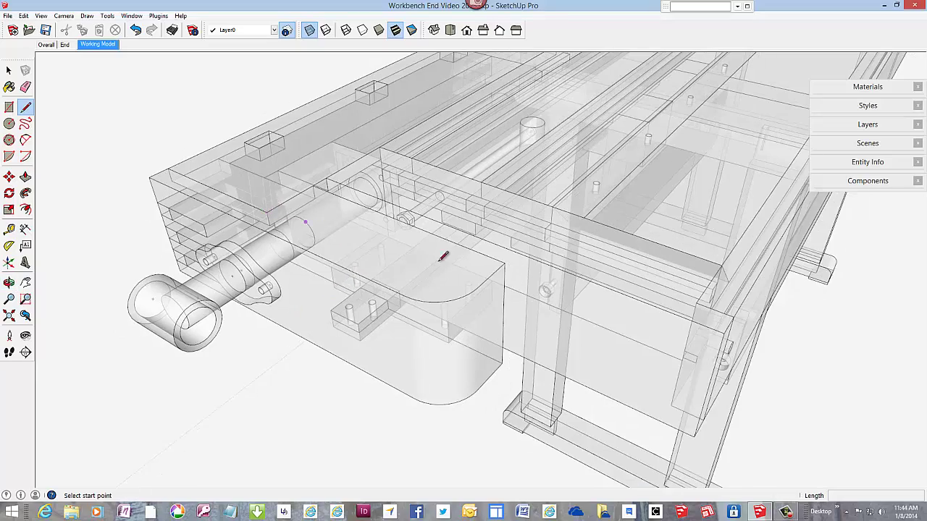
{"action": "scroll", "coordinate": [675, 268], "scroll_direction": "up", "scroll_amount": 2}
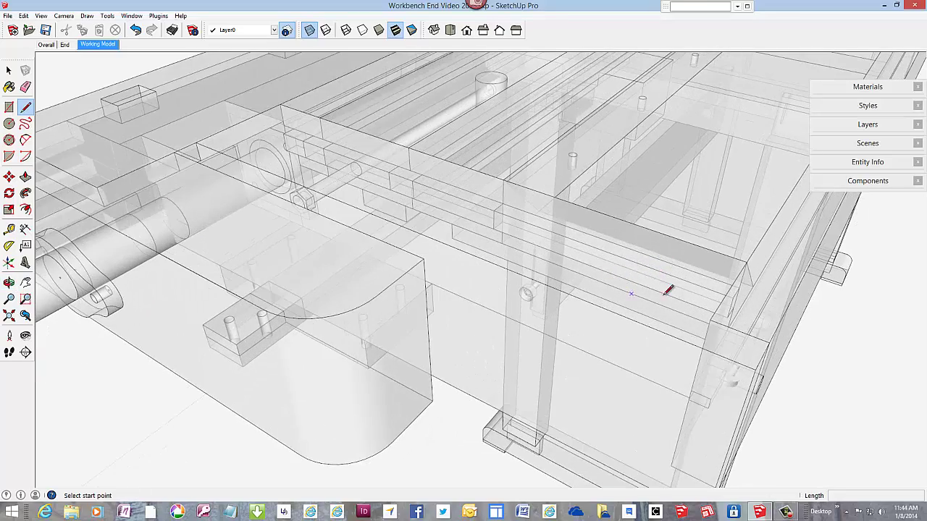
{"action": "middle_click_drag", "start_coordinate": [669, 302], "coordinate": [571, 250]}
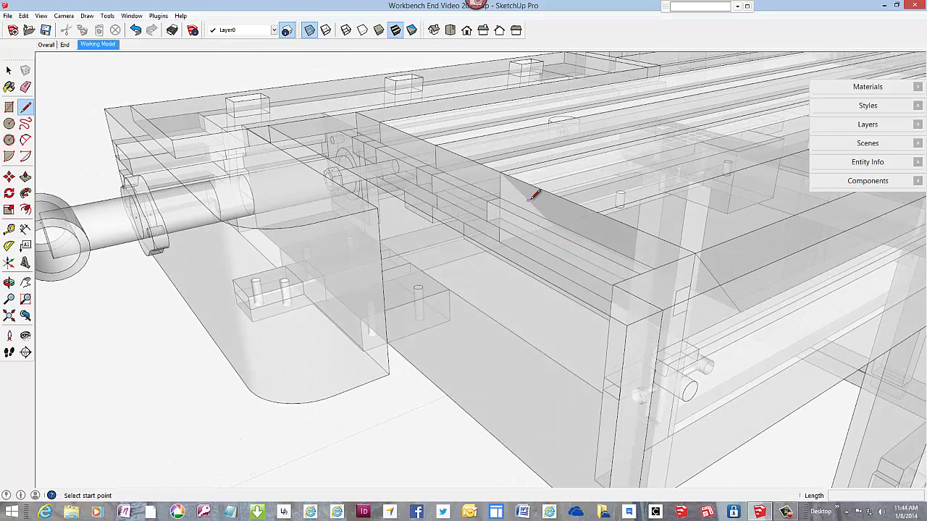
Step: Open the rail component for editing and draw a short line at its corner endpoint
{"action": "right_click", "coordinate": [484, 375]}
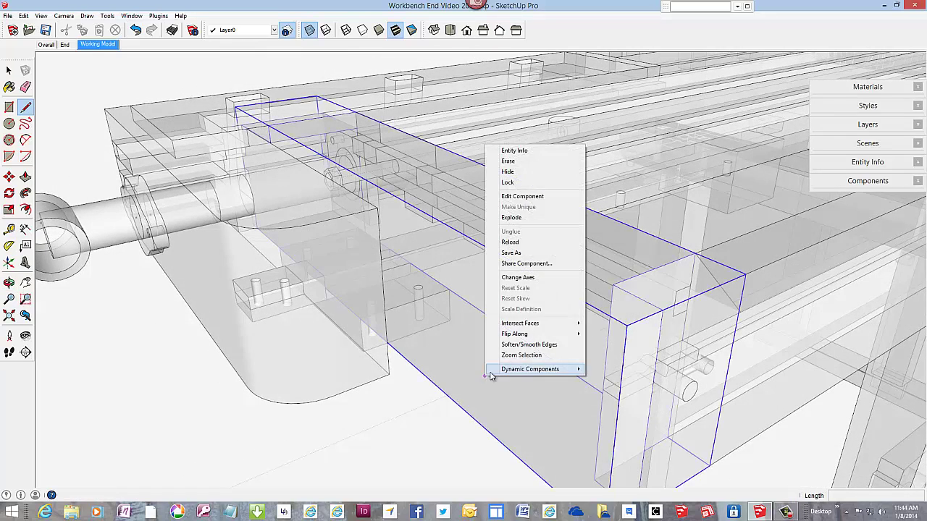
{"action": "left_click", "coordinate": [533, 197]}
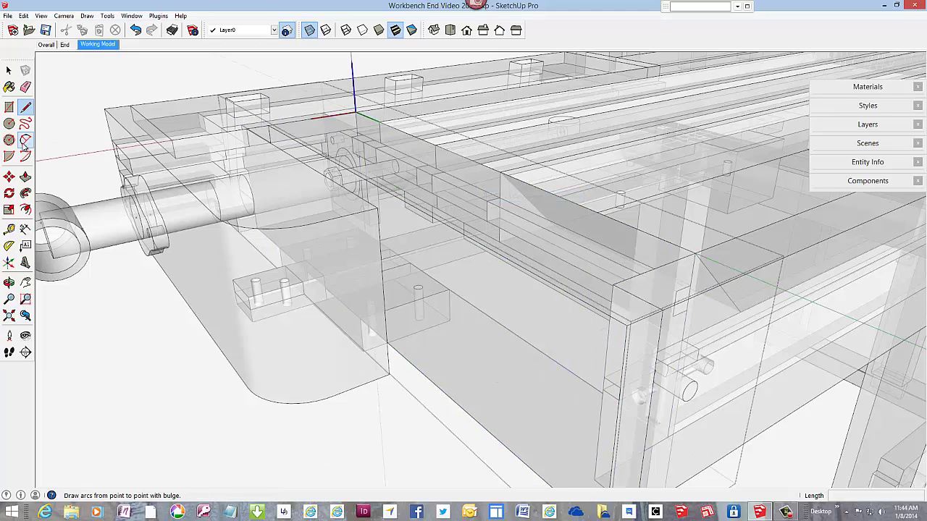
{"action": "left_click", "coordinate": [691, 286]}
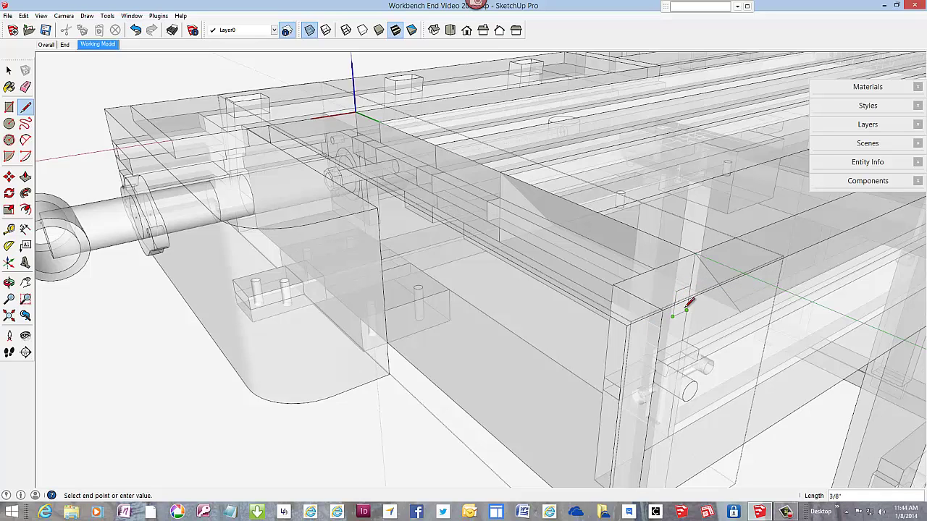
{"action": "left_click", "coordinate": [685, 308]}
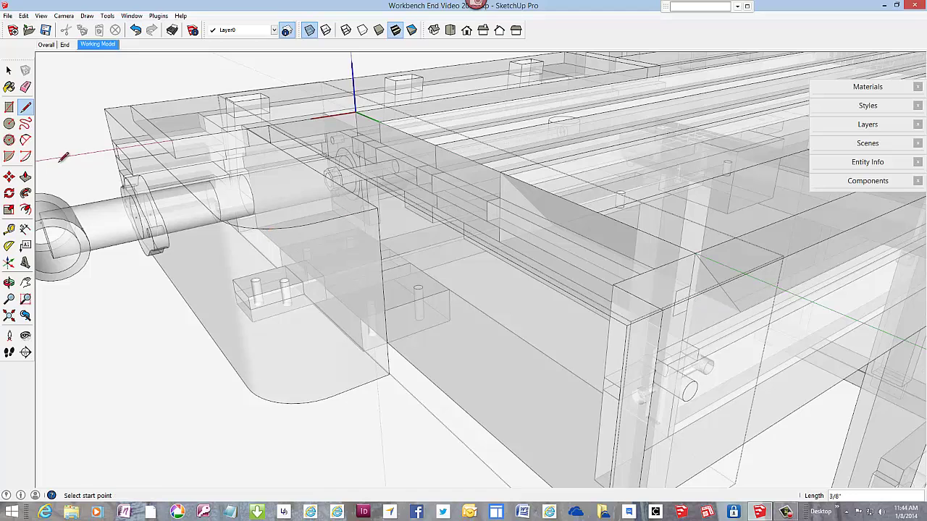
Step: Push the small groove face 12 3/8 inches along the rail to lengthen the groove
{"action": "left_click", "coordinate": [25, 176]}
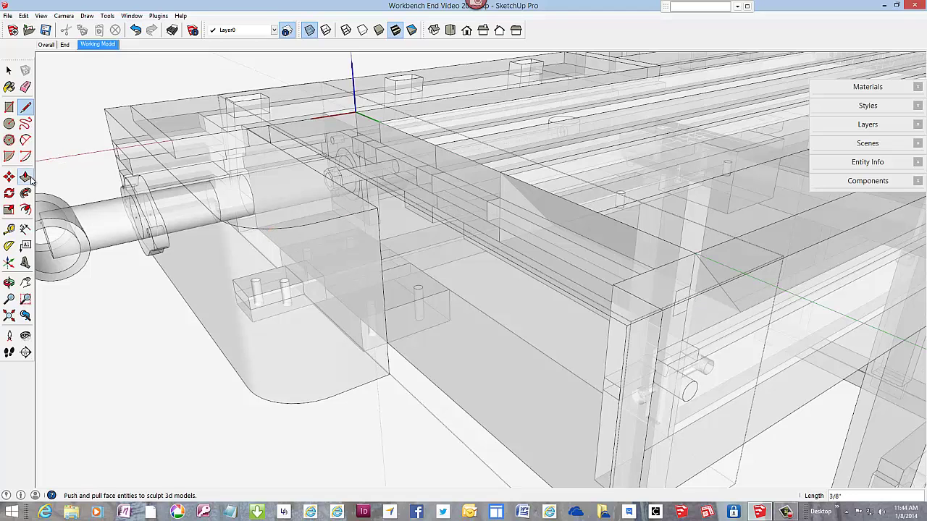
{"action": "left_click", "coordinate": [682, 299]}
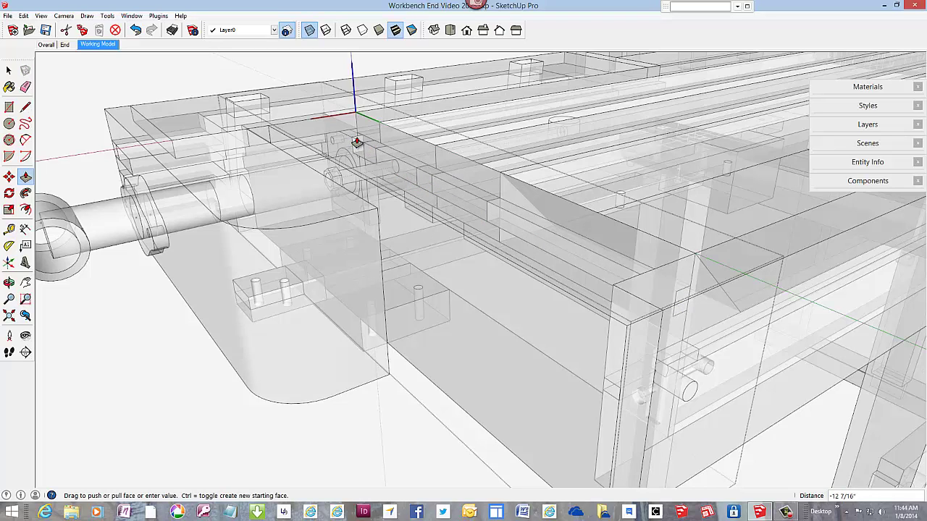
{"action": "scroll", "coordinate": [352, 143], "scroll_direction": "up", "scroll_amount": 6}
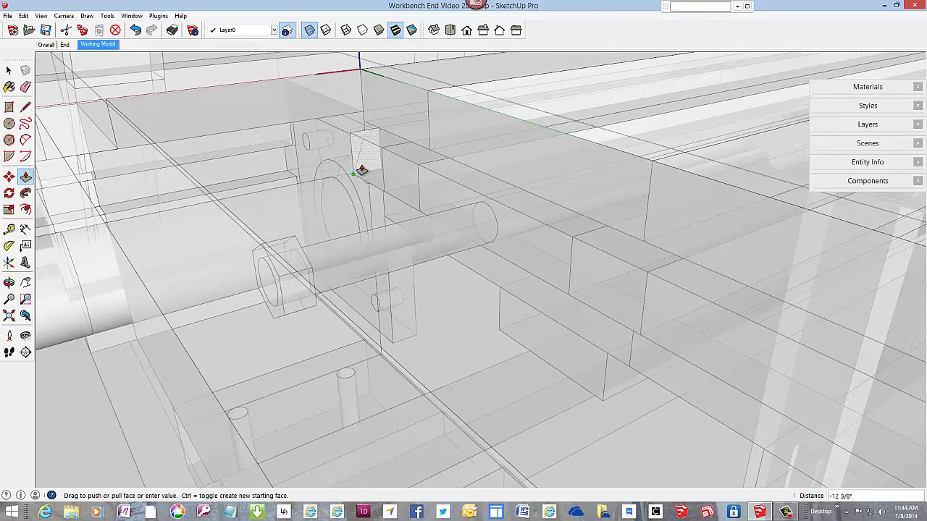
{"action": "left_click", "coordinate": [362, 171]}
{"action": "scroll", "coordinate": [386, 160], "scroll_direction": "down", "scroll_amount": 5}
{"action": "scroll", "coordinate": [410, 174], "scroll_direction": "up", "scroll_amount": 4}
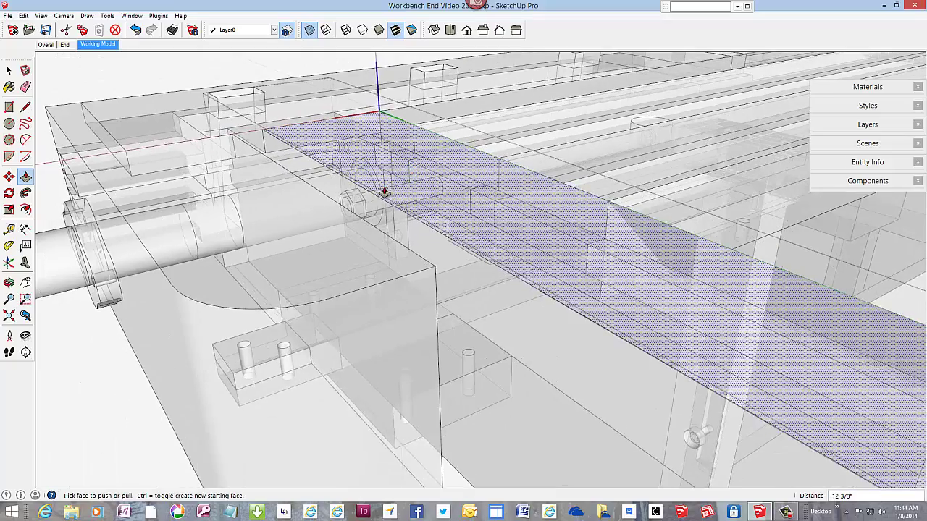
{"action": "middle_click_drag", "start_coordinate": [383, 192], "coordinate": [372, 282]}
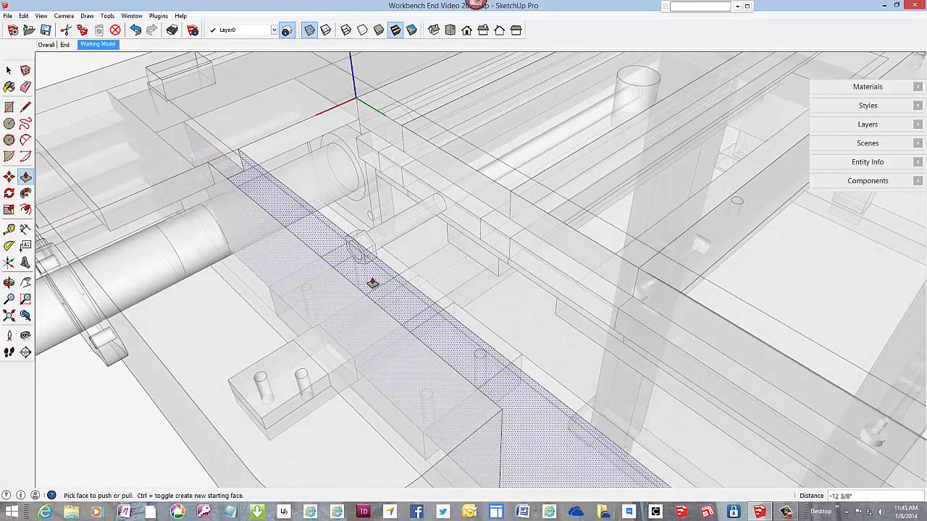
{"action": "left_click", "coordinate": [130, 15]}
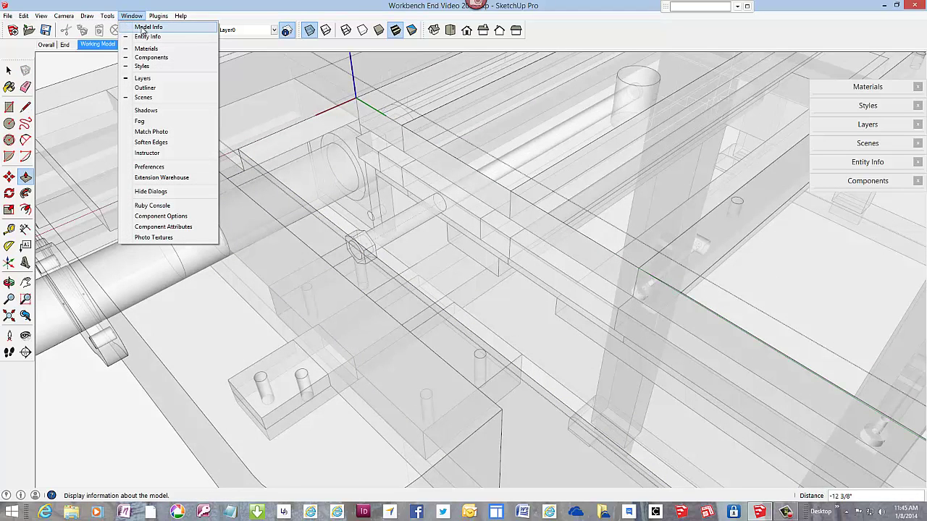
{"action": "left_click", "coordinate": [144, 28]}
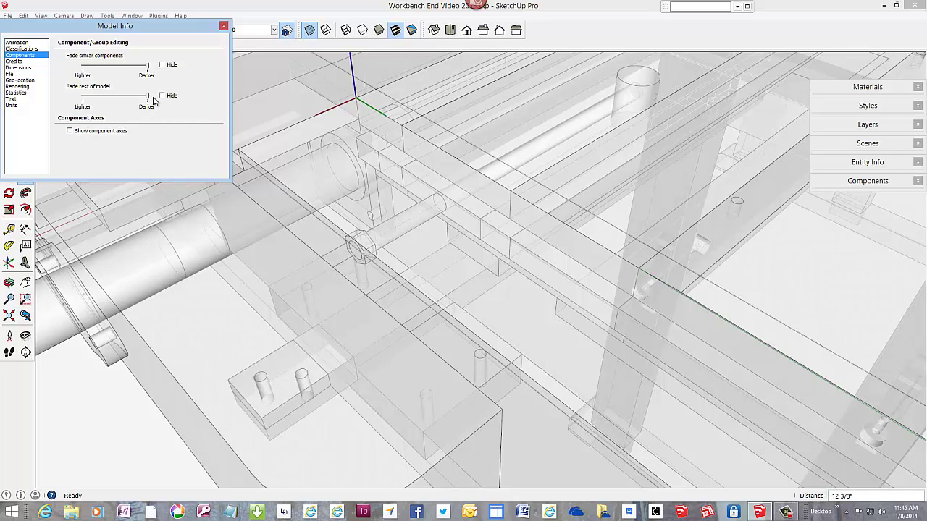
{"action": "left_click", "coordinate": [222, 28]}
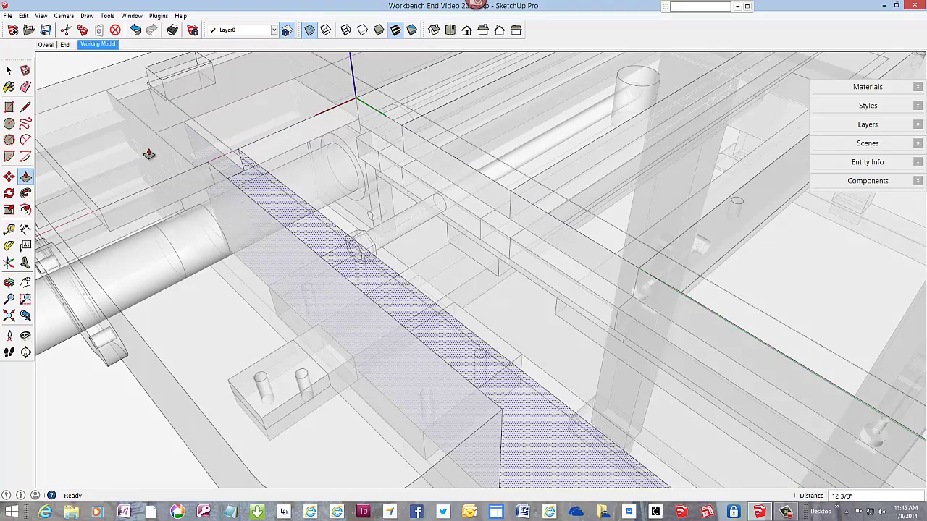
Step: Draw reference lines from the nut's centre to the ends of the pipes
{"action": "key", "text": "l"}
{"action": "scroll", "coordinate": [399, 224], "scroll_direction": "up", "scroll_amount": 1}
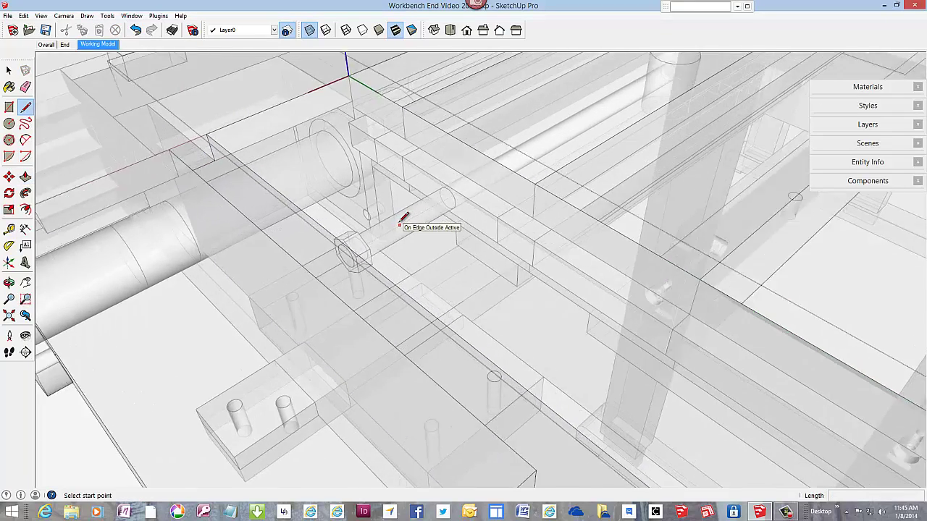
{"action": "scroll", "coordinate": [387, 229], "scroll_direction": "up", "scroll_amount": 2}
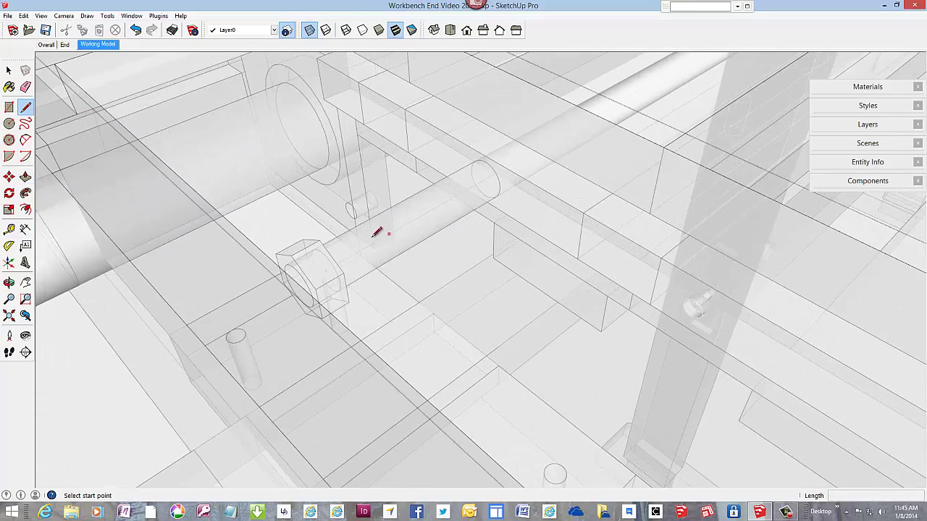
{"action": "left_click", "coordinate": [326, 269]}
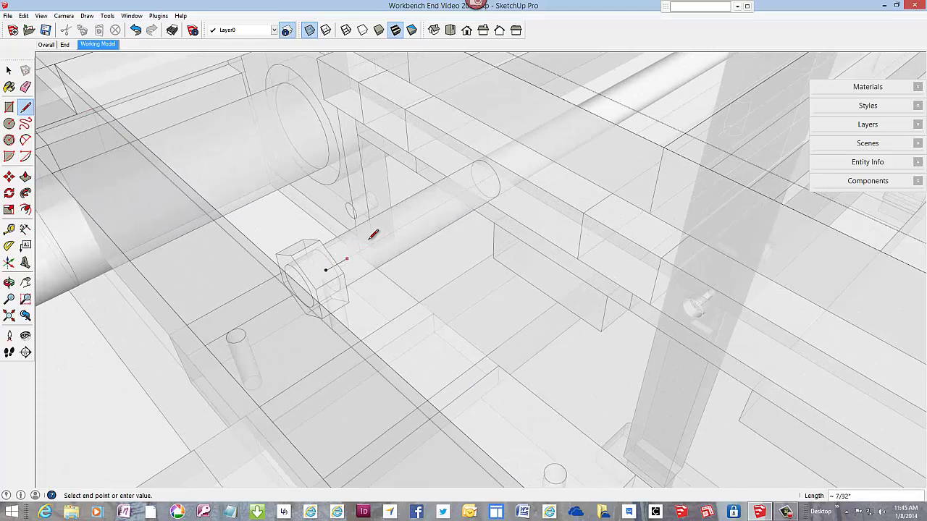
{"action": "left_click", "coordinate": [487, 177]}
{"action": "middle_click_drag", "start_coordinate": [480, 186], "coordinate": [441, 181]}
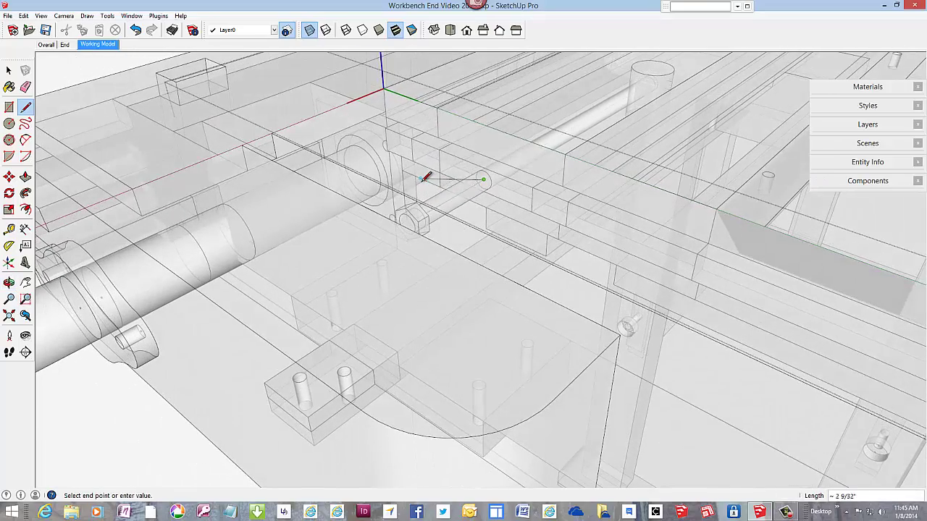
{"action": "left_click", "coordinate": [427, 224]}
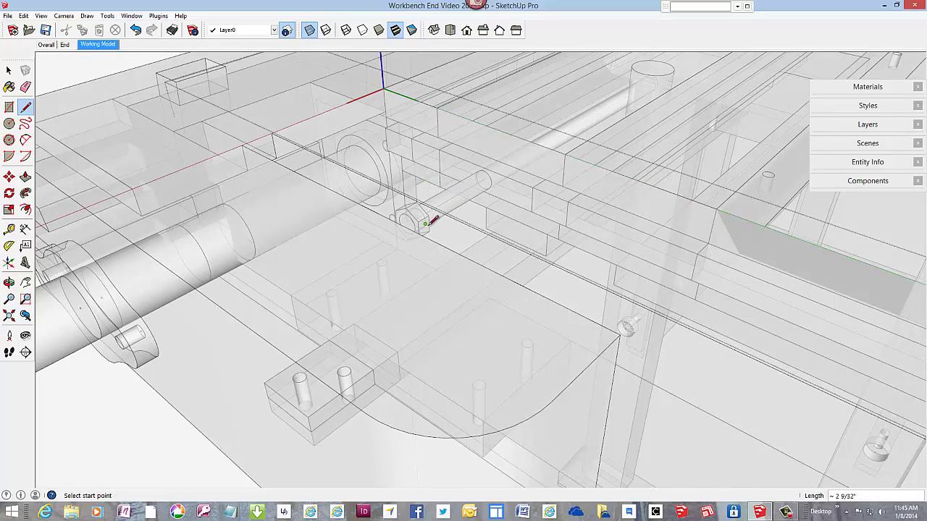
Step: Draw a reference line from the vise screw's centre, then close the end component
{"action": "middle_click_drag", "start_coordinate": [358, 211], "coordinate": [340, 277]}
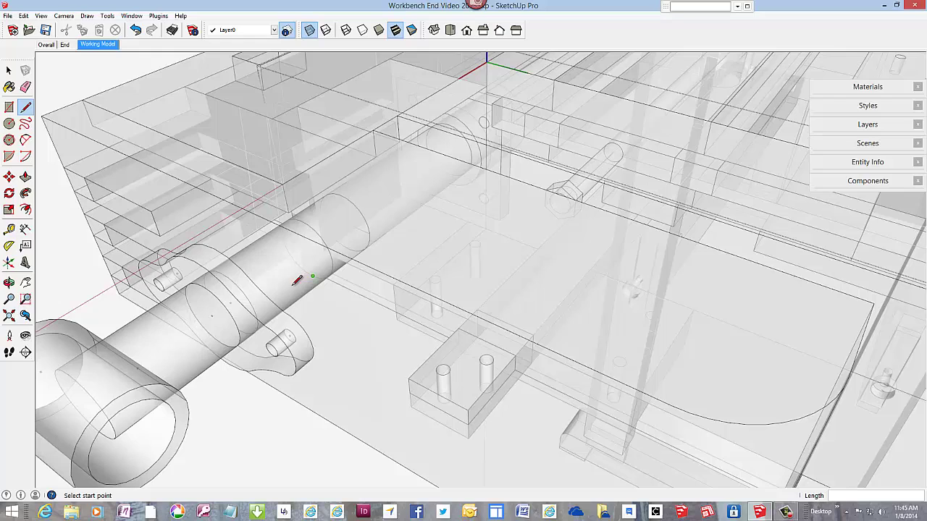
{"action": "left_click", "coordinate": [230, 303]}
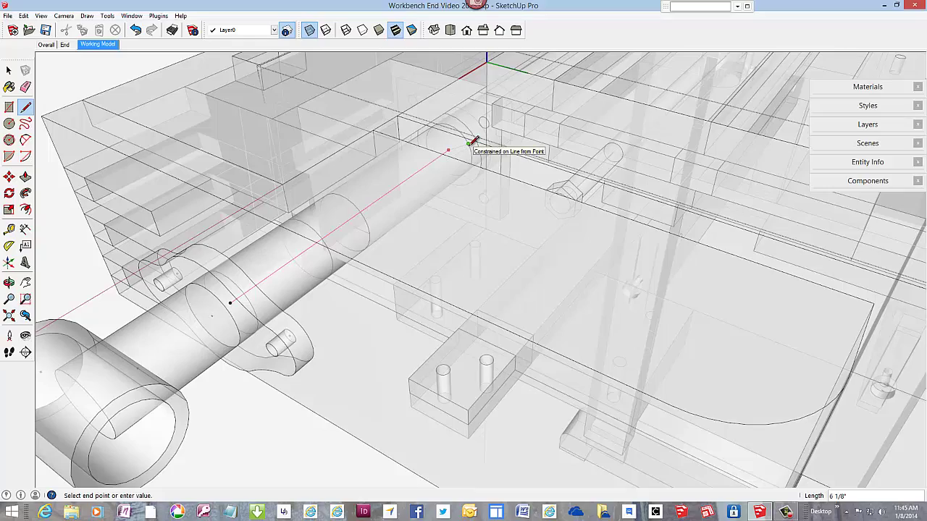
{"action": "scroll", "coordinate": [471, 141], "scroll_direction": "down", "scroll_amount": 1}
{"action": "scroll", "coordinate": [464, 253], "scroll_direction": "down", "scroll_amount": 3}
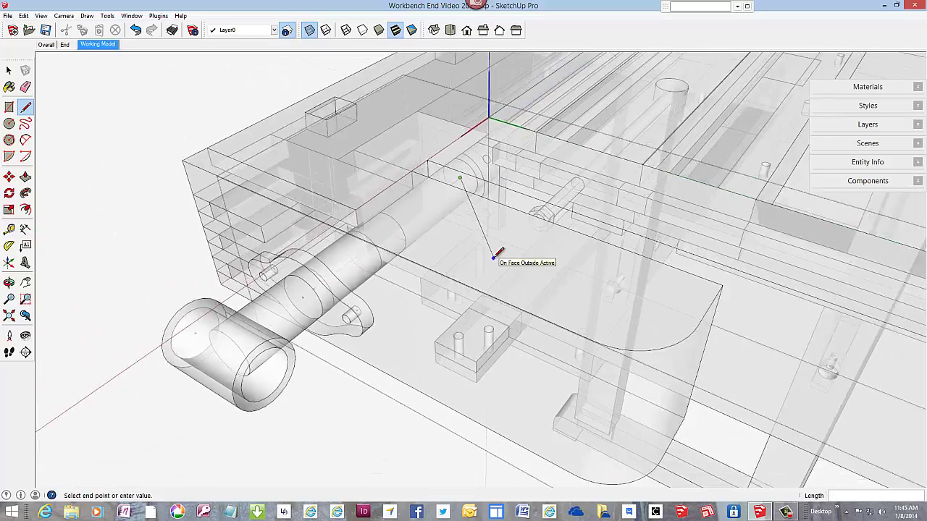
{"action": "scroll", "coordinate": [485, 252], "scroll_direction": "down", "scroll_amount": 3}
{"action": "mouse_move", "coordinate": [472, 253]}
{"action": "middle_mouse_down"}
{"action": "mouse_move", "coordinate": [654, 271]}
{"action": "mouse_move", "coordinate": [336, 196]}
{"action": "middle_mouse_up"}
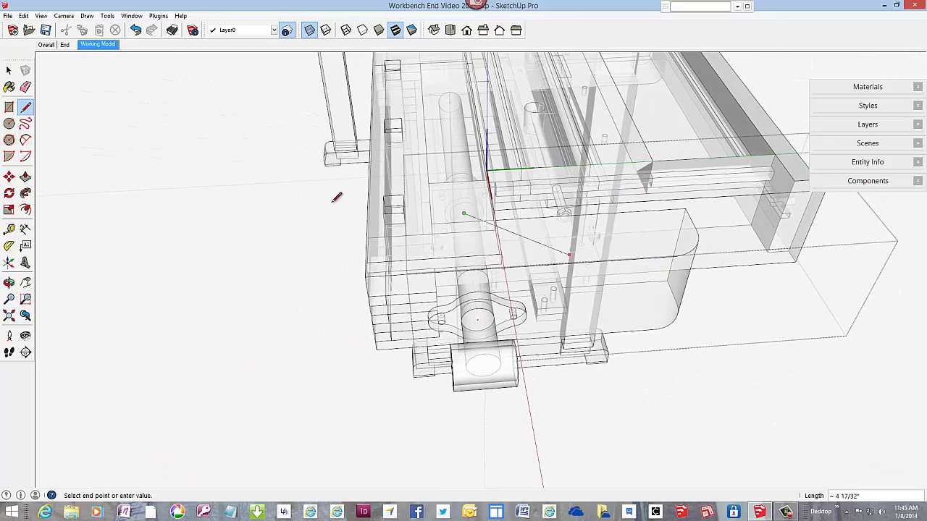
{"action": "right_click", "coordinate": [235, 195]}
{"action": "left_click", "coordinate": [268, 197]}
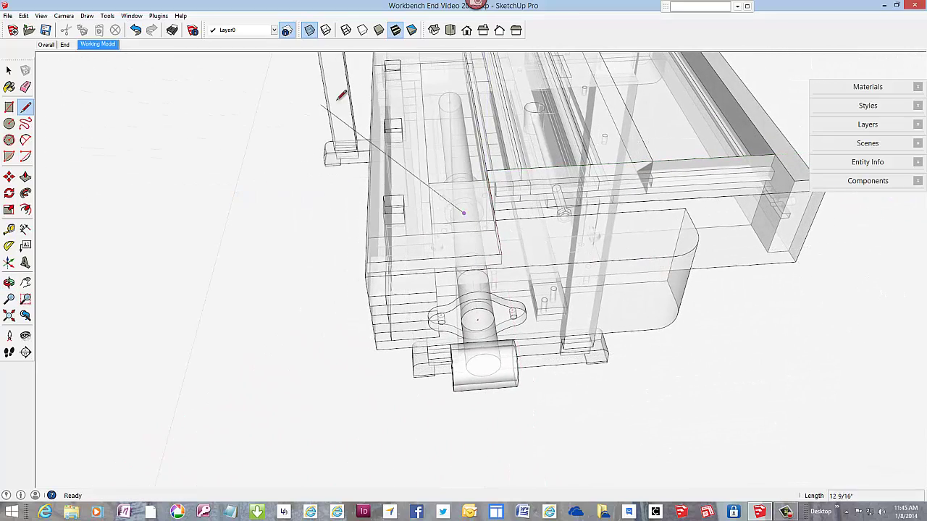
Step: Turn X-ray off and orbit out to view the whole workbench
{"action": "left_click", "coordinate": [309, 29]}
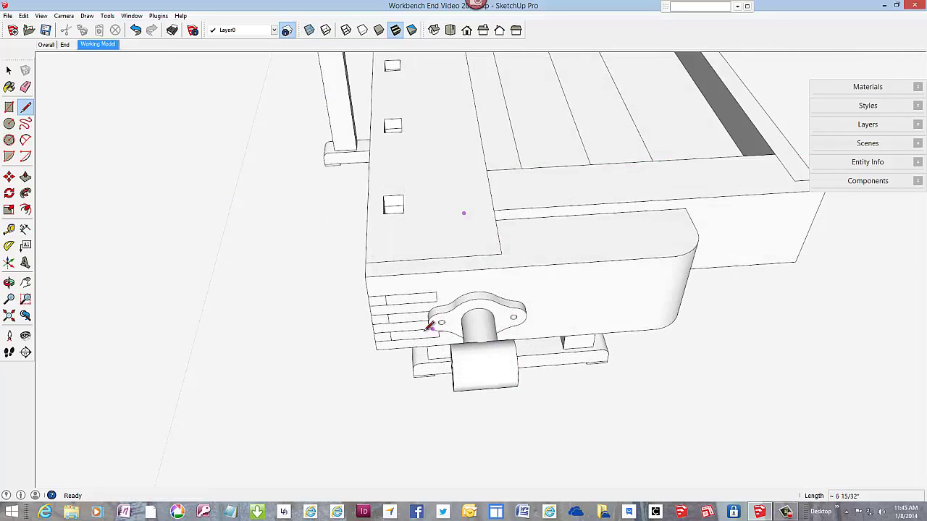
{"action": "scroll", "coordinate": [435, 321], "scroll_direction": "down", "scroll_amount": 4}
{"action": "middle_click_drag", "start_coordinate": [438, 318], "coordinate": [522, 234]}
{"action": "key", "text": "l"}
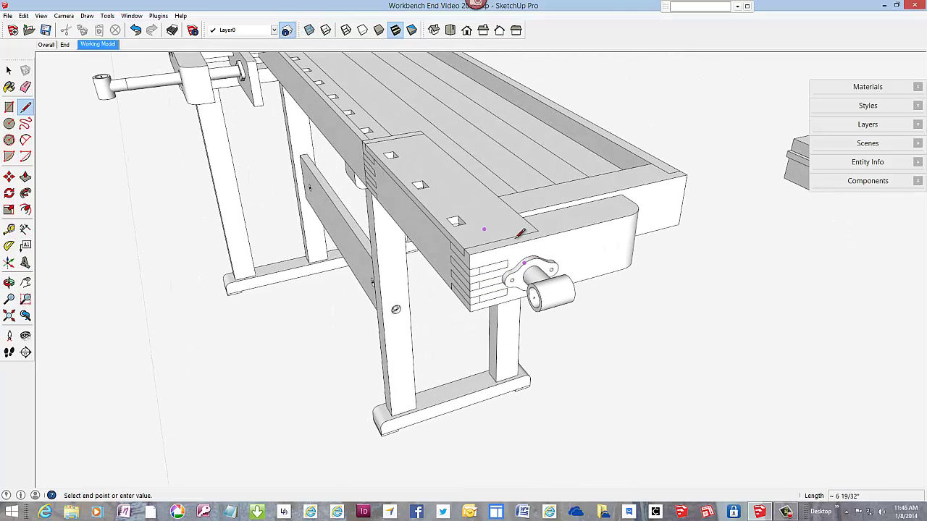
{"action": "left_click", "coordinate": [484, 229]}
Step: Copy the end vise piece and place the copy off the bench beside the other end piece
{"action": "left_click", "coordinate": [9, 178]}
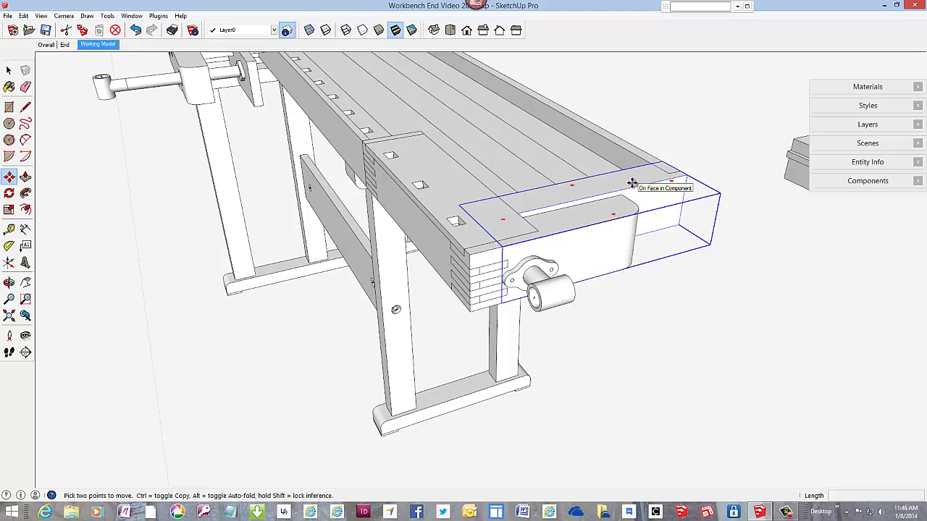
{"action": "left_click", "coordinate": [633, 182], "text": "ctrl"}
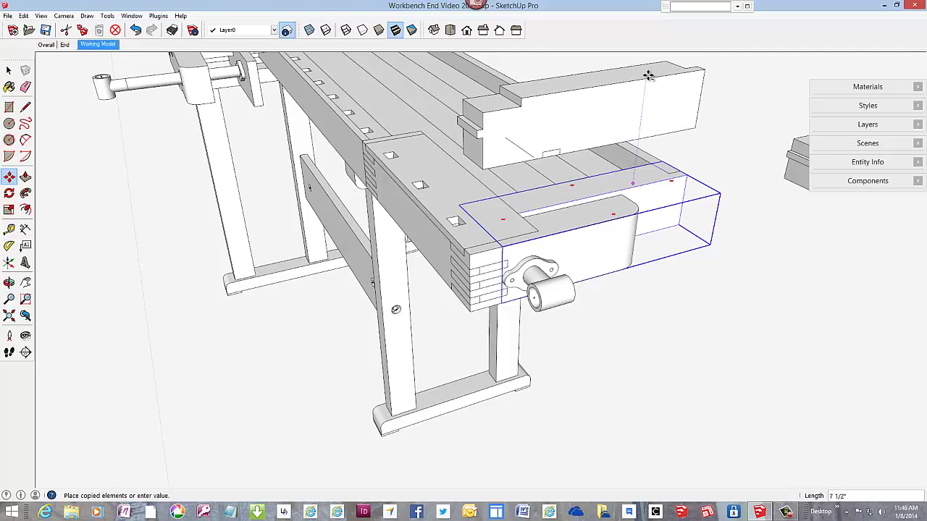
{"action": "left_click", "coordinate": [648, 73]}
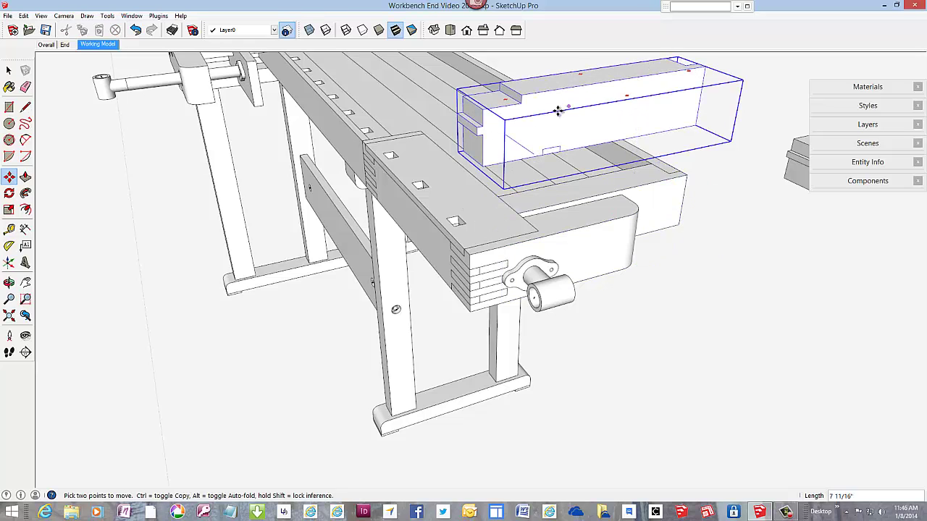
{"action": "scroll", "coordinate": [352, 253], "scroll_direction": "down", "scroll_amount": 5}
{"action": "left_click", "coordinate": [396, 197]}
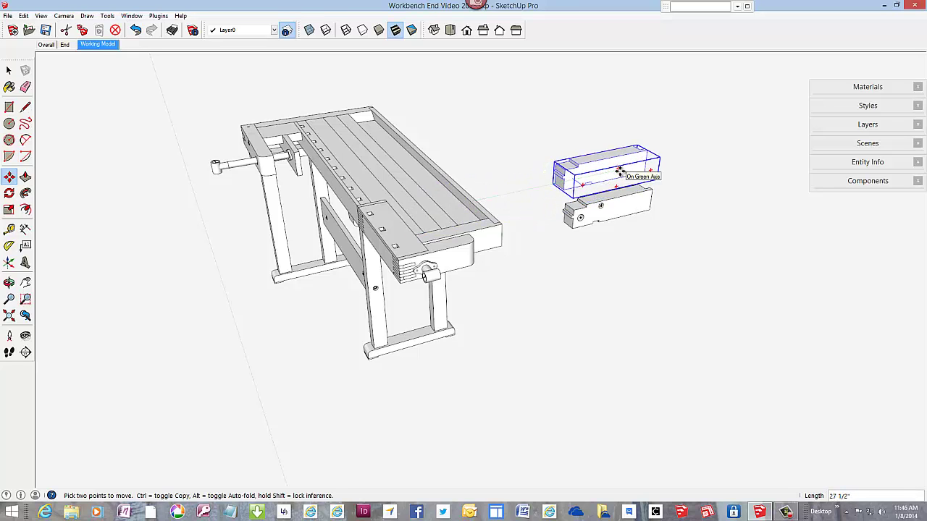
{"action": "left_click", "coordinate": [619, 170]}
{"action": "mouse_move", "coordinate": [475, 182]}
{"action": "middle_mouse_down"}
{"action": "mouse_move", "coordinate": [476, 193]}
{"action": "mouse_move", "coordinate": [478, 172]}
{"action": "middle_mouse_up"}
{"action": "scroll", "coordinate": [627, 152], "scroll_direction": "up", "scroll_amount": 10}
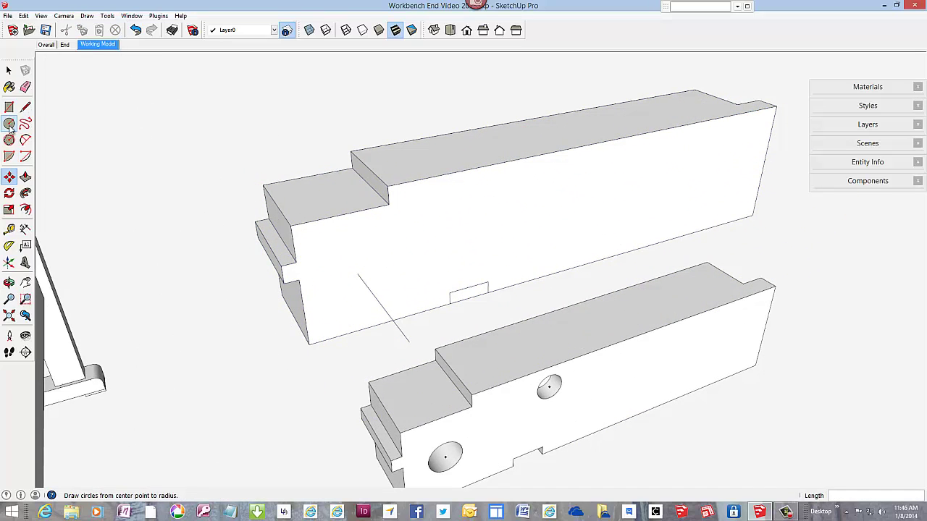
Step: Inside the copied end piece, push the bottom-edge notch face 2 3/4 inches further
{"action": "left_click", "coordinate": [26, 178]}
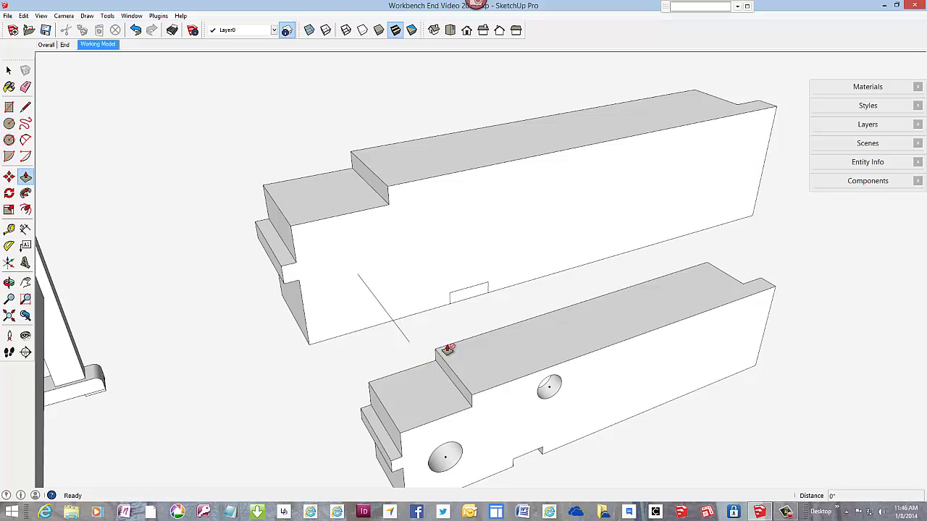
{"action": "right_click", "coordinate": [469, 299]}
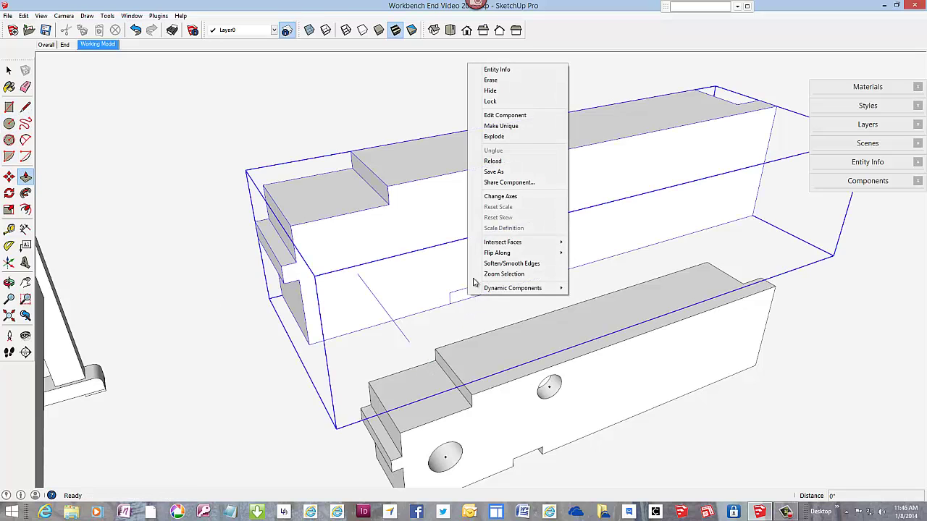
{"action": "left_click", "coordinate": [500, 116]}
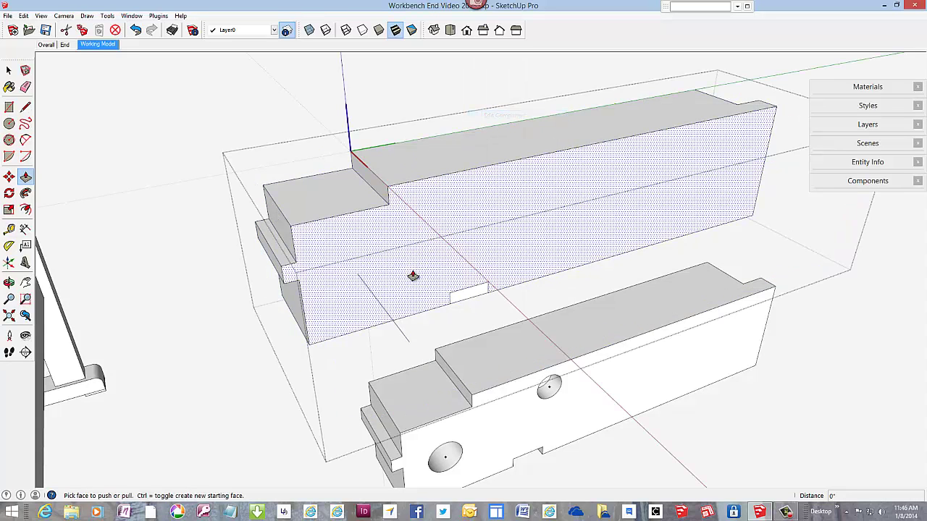
{"action": "left_click", "coordinate": [457, 302]}
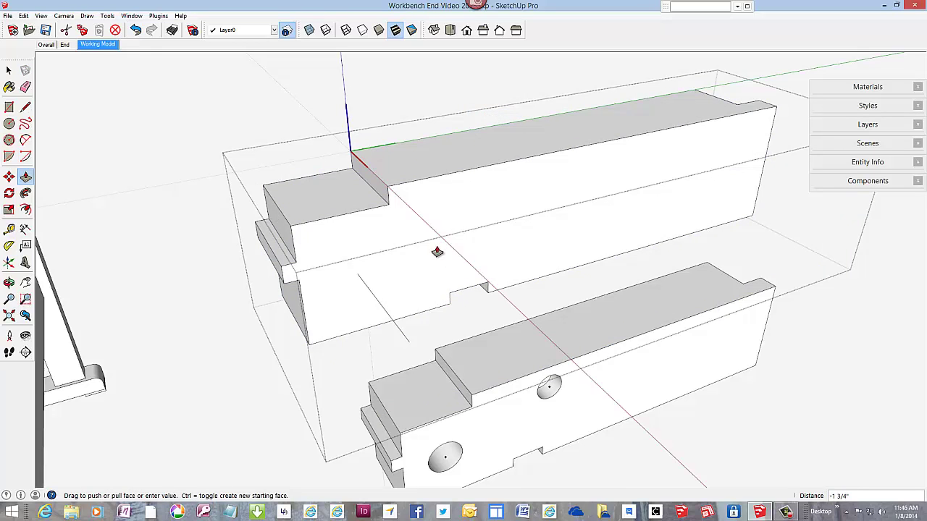
{"action": "left_click", "coordinate": [352, 174]}
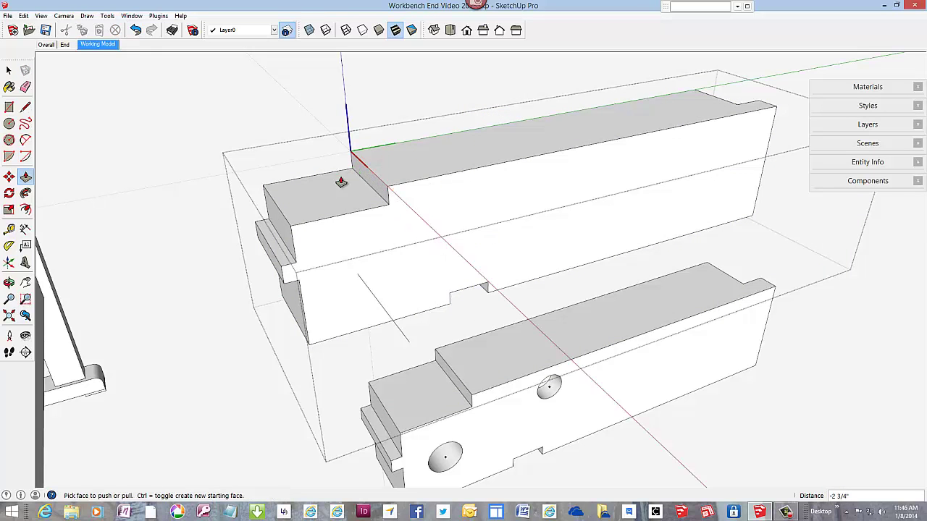
{"action": "middle_click_drag", "start_coordinate": [368, 249], "coordinate": [359, 207]}
Step: Draw a 5/8-inch-radius circle at the reference line's end and push it 2 5/8 inches deep
{"action": "left_click", "coordinate": [8, 123]}
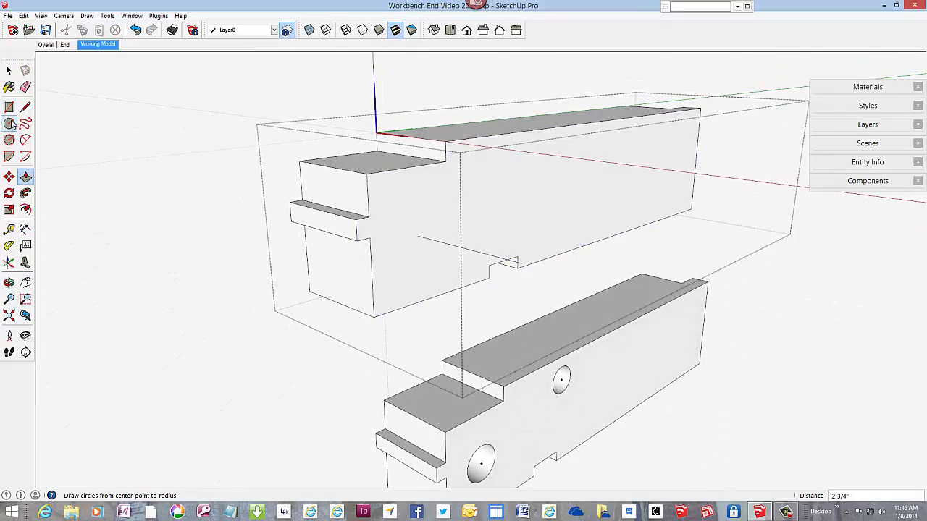
{"action": "left_click", "coordinate": [418, 236]}
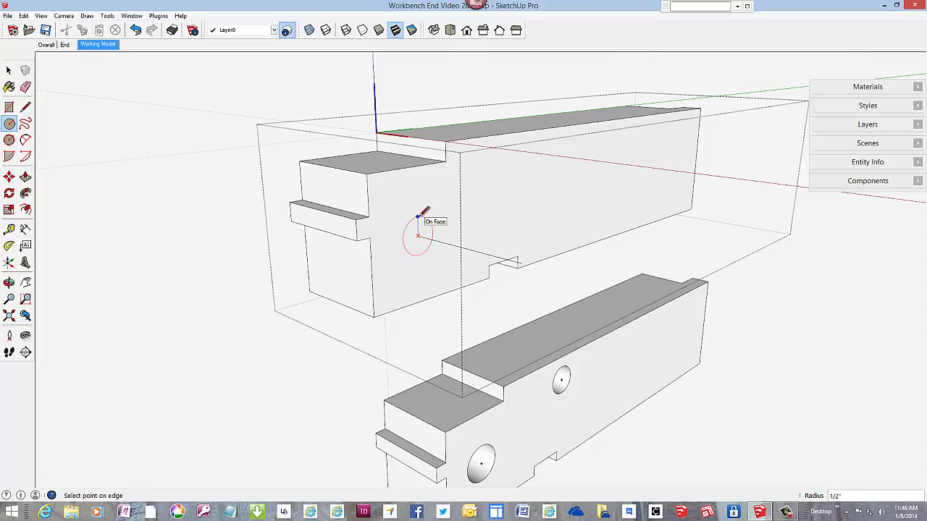
{"action": "left_click", "coordinate": [418, 211]}
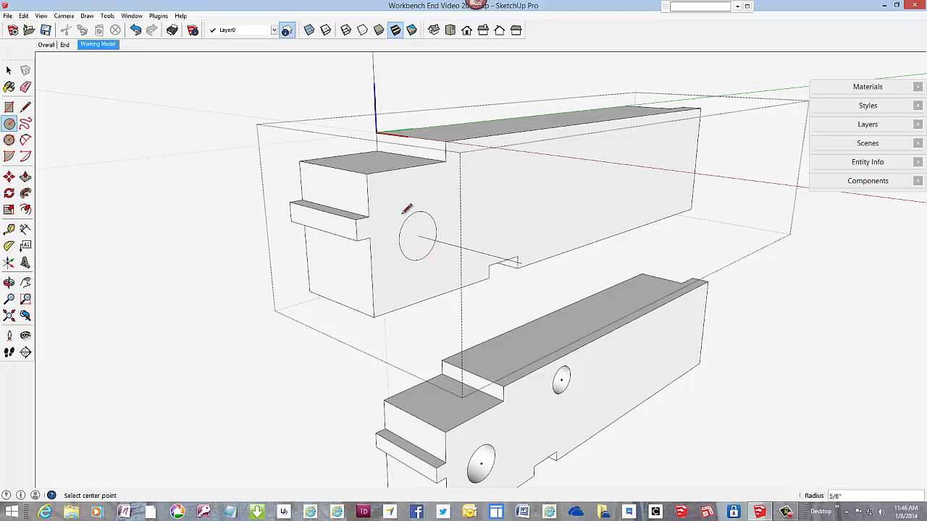
{"action": "left_click", "coordinate": [26, 176]}
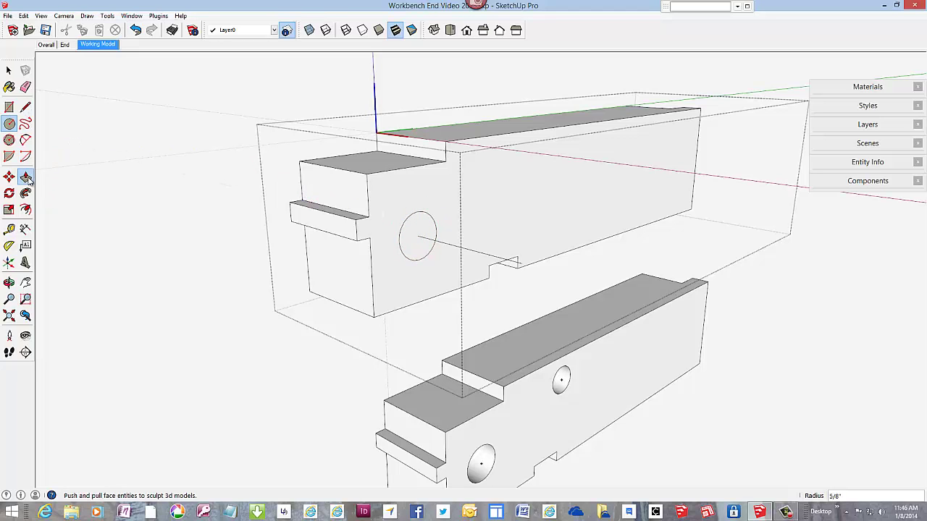
{"action": "left_click", "coordinate": [422, 231]}
{"action": "left_click", "coordinate": [420, 232]}
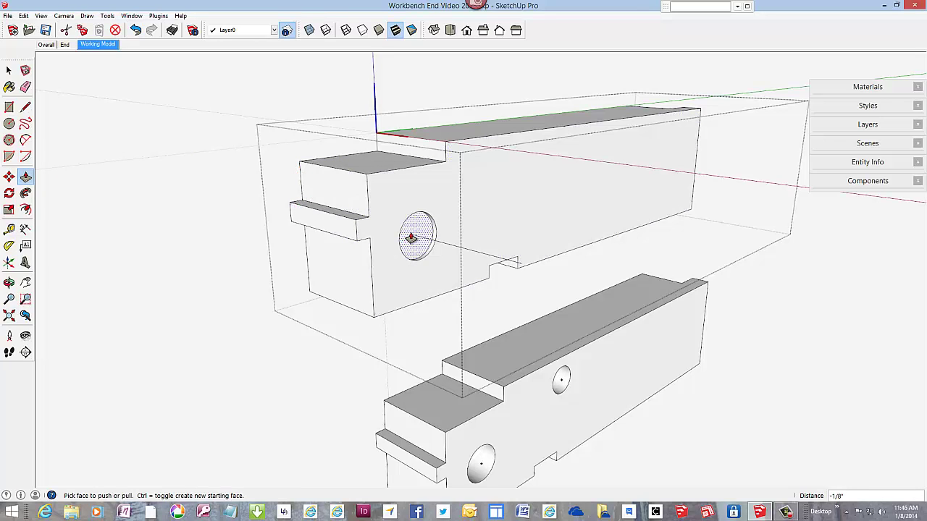
{"action": "left_click", "coordinate": [410, 237]}
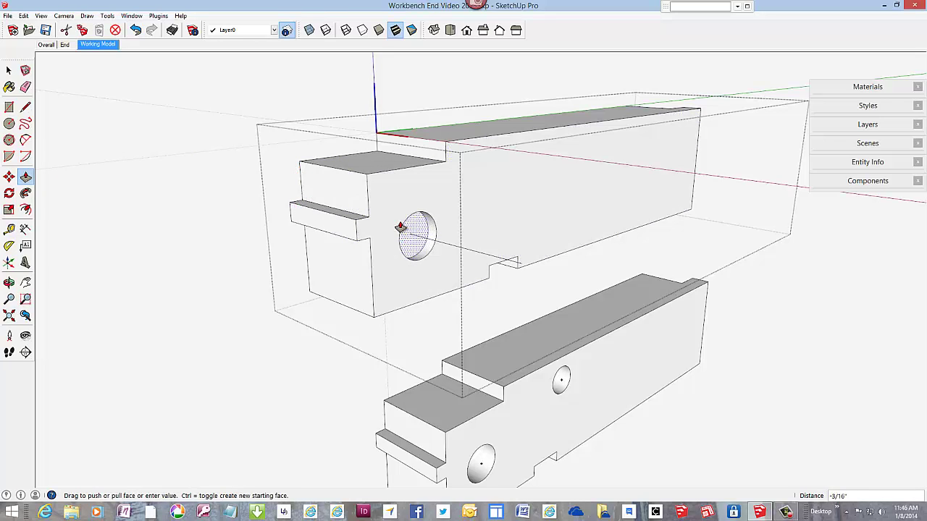
{"action": "left_click", "coordinate": [301, 166]}
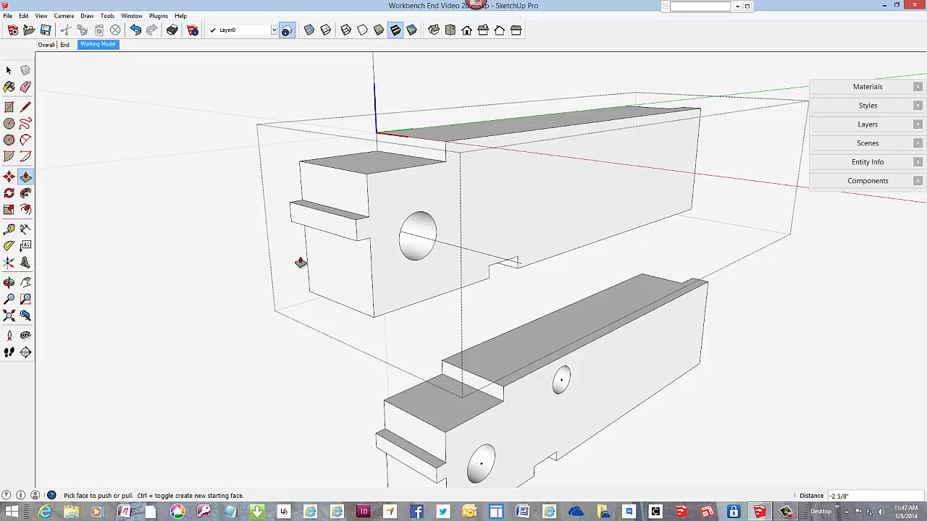
Step: Add a centre point to the large hole's circle and erase the stray edge from it
{"action": "right_click", "coordinate": [421, 217]}
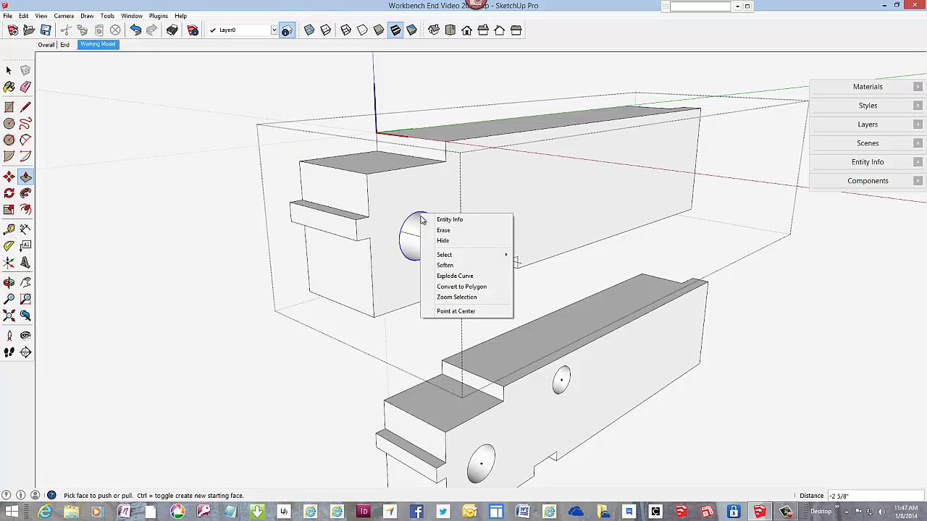
{"action": "left_click", "coordinate": [449, 313]}
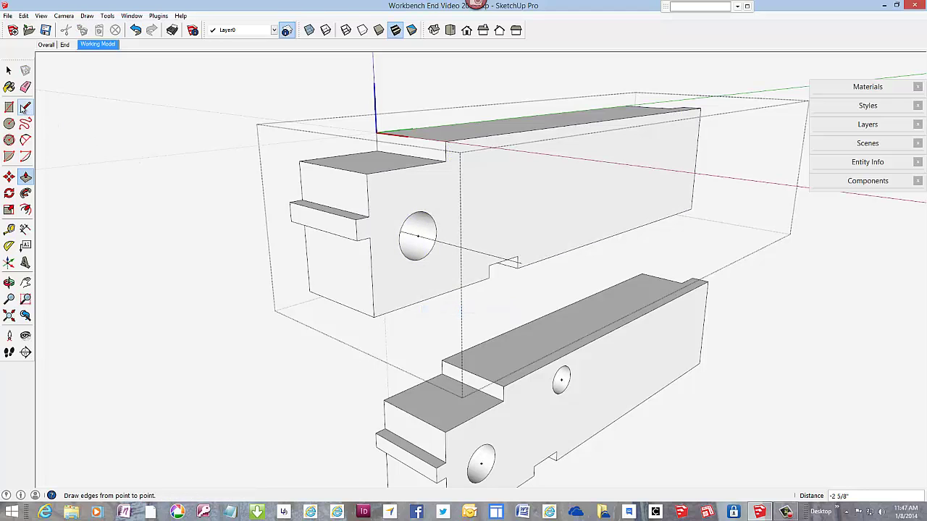
{"action": "left_click", "coordinate": [25, 87]}
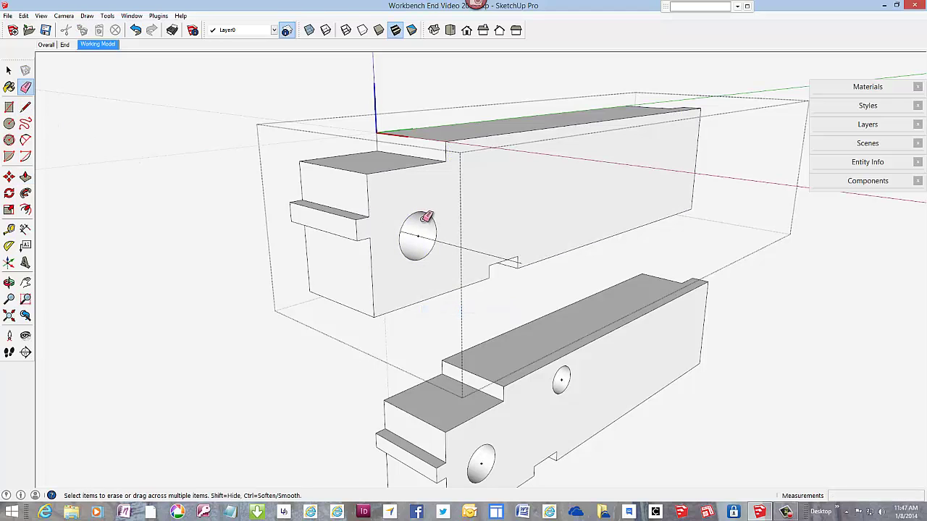
{"action": "left_click", "coordinate": [470, 250]}
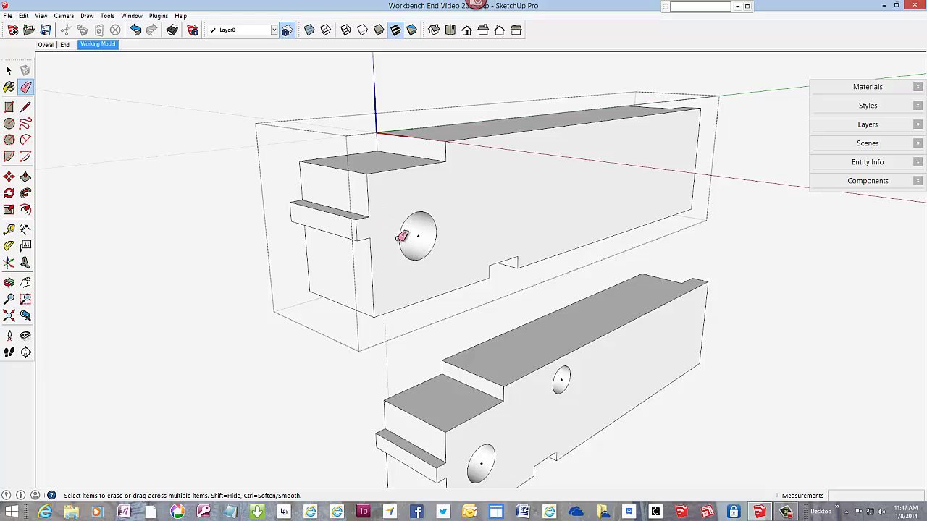
{"action": "mouse_move", "coordinate": [380, 239]}
{"action": "middle_mouse_down"}
{"action": "mouse_move", "coordinate": [418, 253]}
{"action": "mouse_move", "coordinate": [751, 284]}
{"action": "mouse_move", "coordinate": [823, 244]}
{"action": "mouse_move", "coordinate": [643, 265]}
{"action": "mouse_move", "coordinate": [642, 186]}
{"action": "middle_mouse_up"}
{"action": "scroll", "coordinate": [639, 167], "scroll_direction": "up", "scroll_amount": 5}
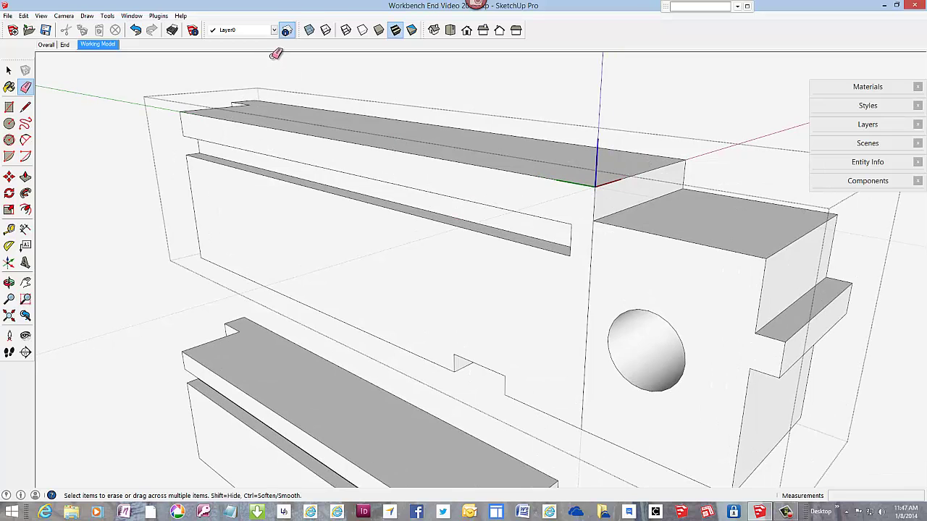
Step: Using X-ray, draw a 3/16-inch-radius circle on the groove face and push it 2 3/8 inches deep
{"action": "left_click", "coordinate": [310, 30]}
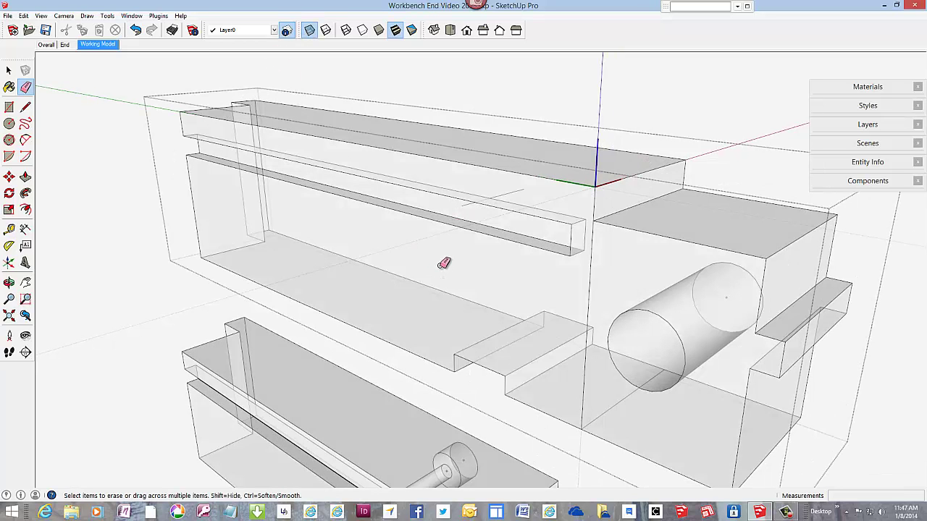
{"action": "mouse_move", "coordinate": [450, 269]}
{"action": "middle_mouse_down"}
{"action": "mouse_move", "coordinate": [486, 244]}
{"action": "mouse_move", "coordinate": [466, 242]}
{"action": "middle_mouse_up"}
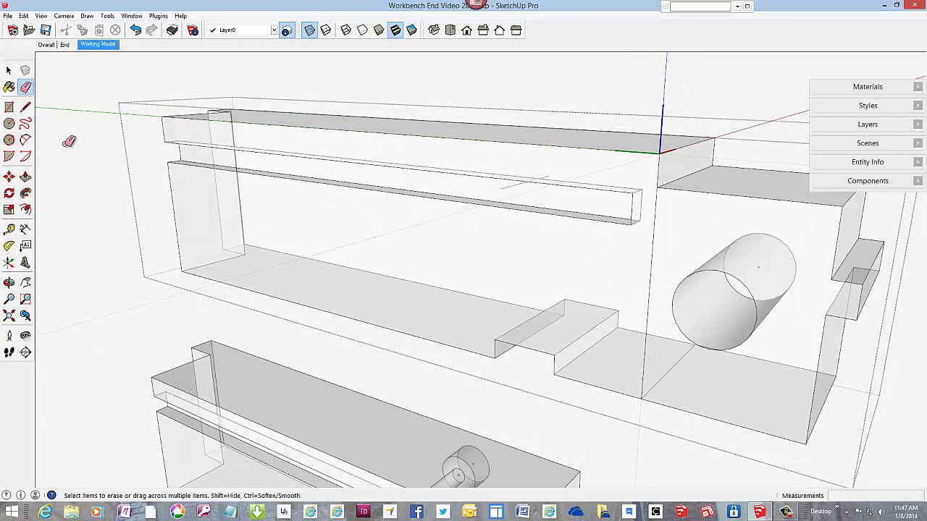
{"action": "left_click", "coordinate": [9, 123]}
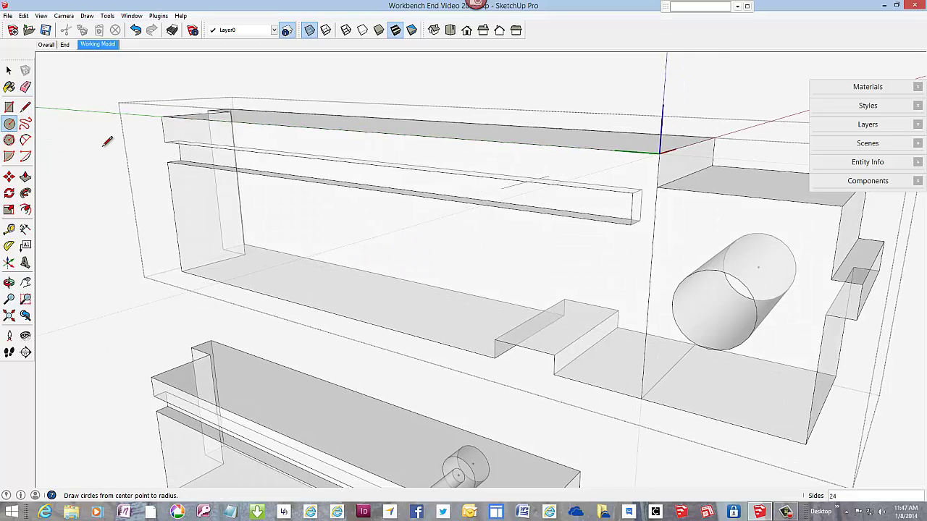
{"action": "left_click", "coordinate": [502, 187]}
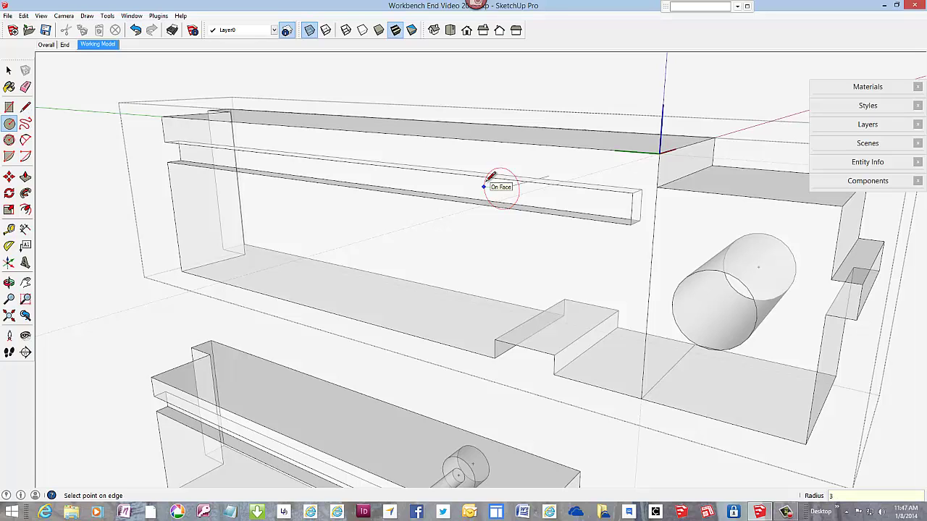
{"action": "left_click", "coordinate": [491, 177]}
{"action": "left_click", "coordinate": [25, 177]}
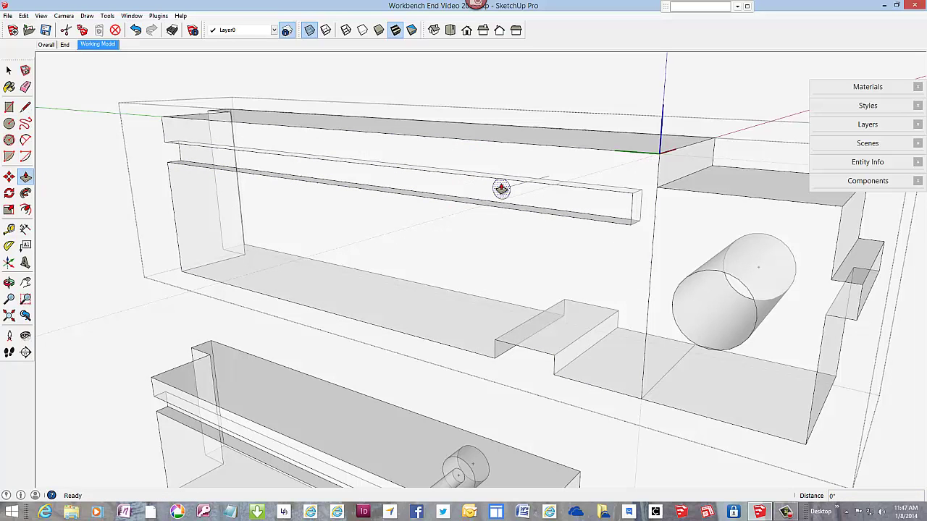
{"action": "left_click_drag", "start_coordinate": [501, 188], "coordinate": [568, 135]}
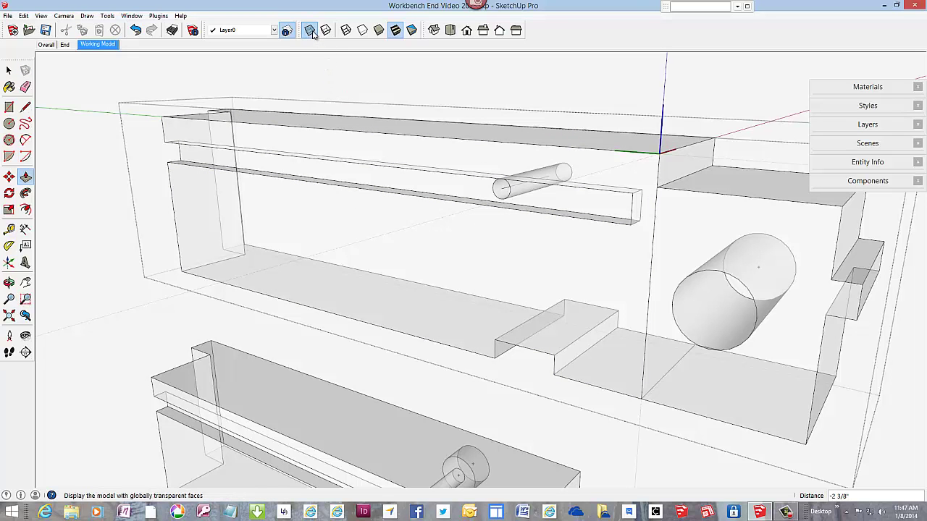
{"action": "left_click", "coordinate": [310, 31]}
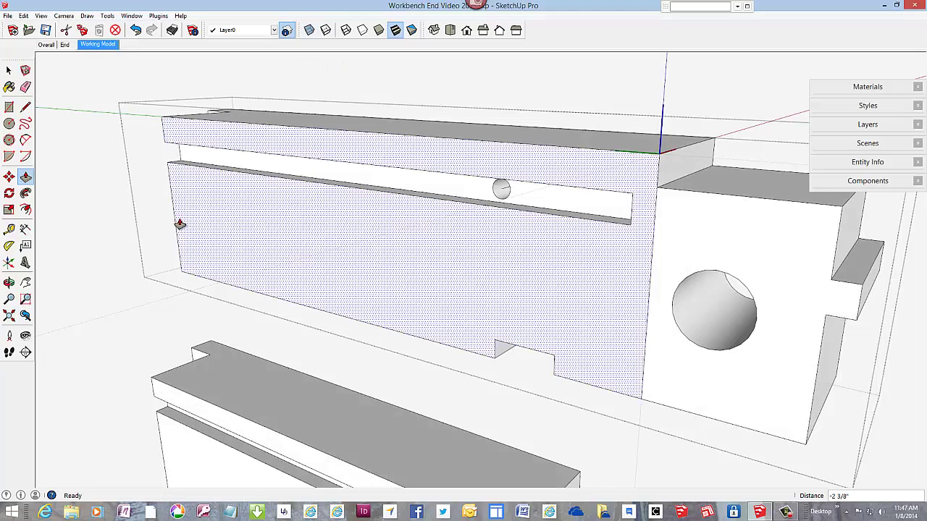
Step: Close the component currently being edited
{"action": "right_click", "coordinate": [76, 199]}
{"action": "left_click", "coordinate": [94, 198]}
{"action": "scroll", "coordinate": [427, 297], "scroll_direction": "down", "scroll_amount": 1}
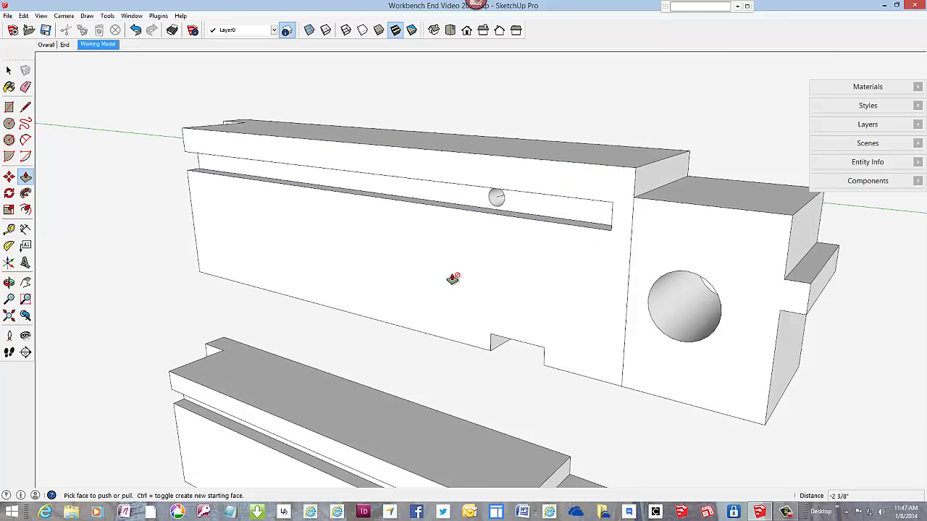
{"action": "scroll", "coordinate": [452, 278], "scroll_direction": "down", "scroll_amount": 2}
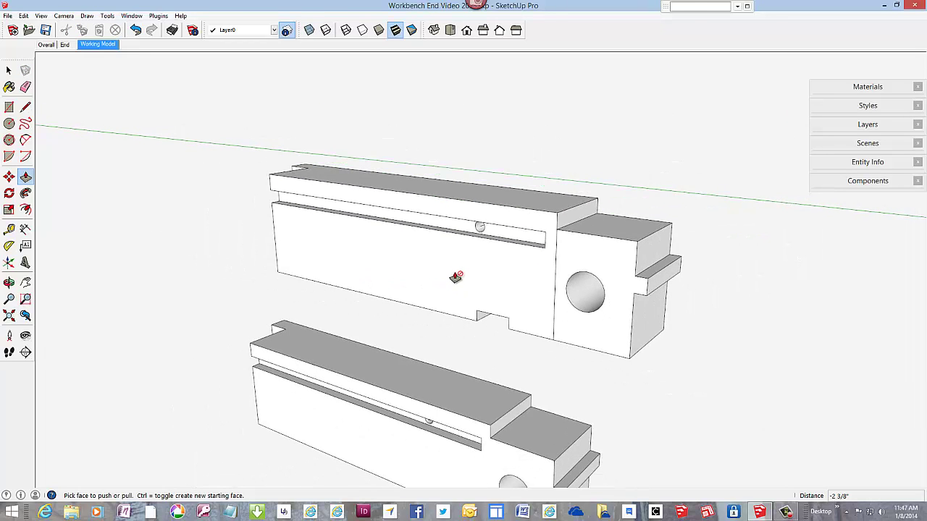
Step: Erase the vertical seam on the copied end component's front face, then close the component
{"action": "right_click", "coordinate": [365, 273]}
{"action": "left_click", "coordinate": [383, 322]}
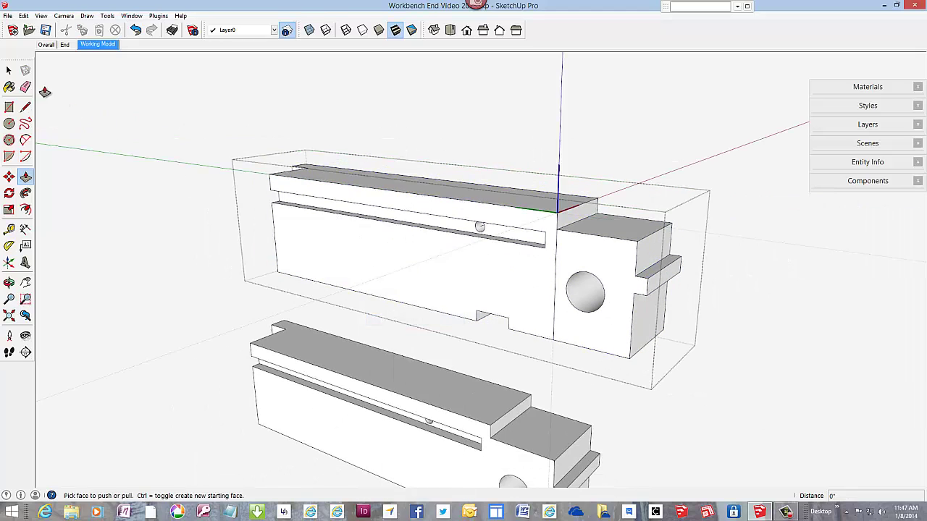
{"action": "left_click", "coordinate": [25, 86]}
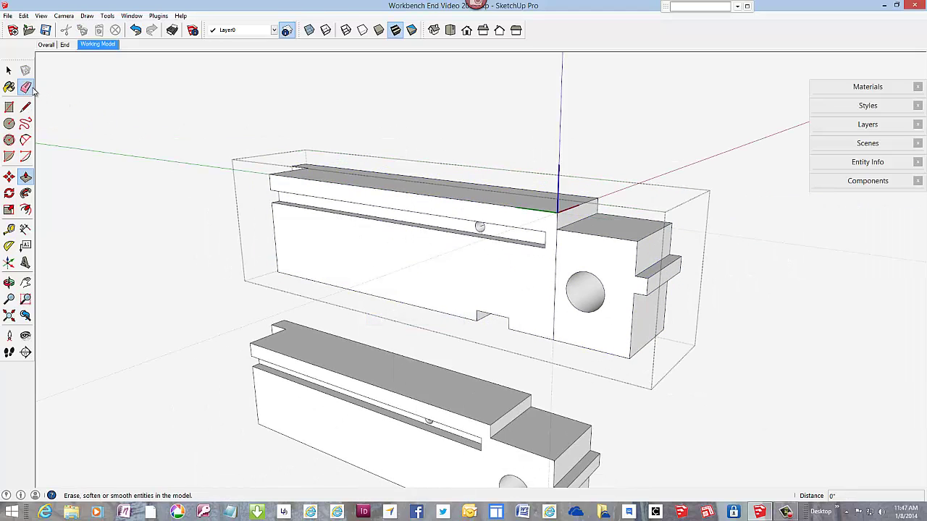
{"action": "left_click", "coordinate": [555, 255]}
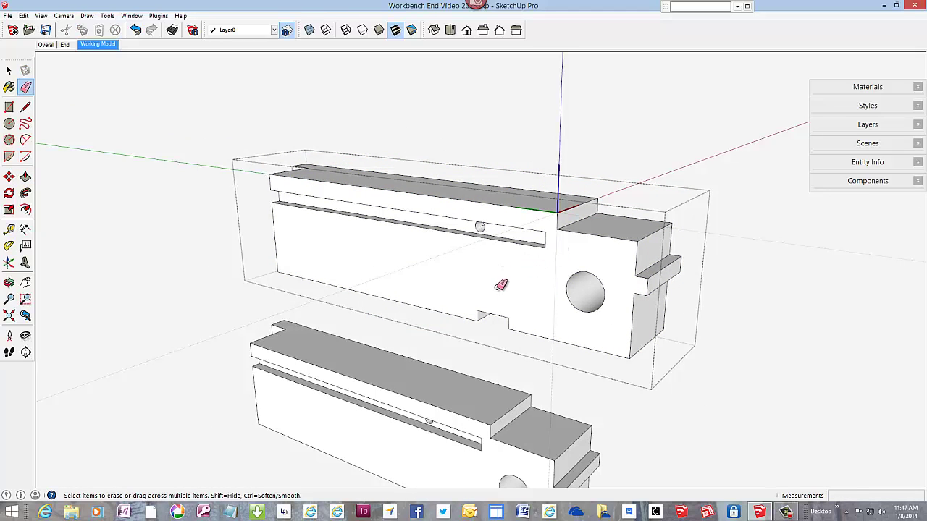
{"action": "right_click", "coordinate": [269, 121]}
{"action": "left_click", "coordinate": [274, 128]}
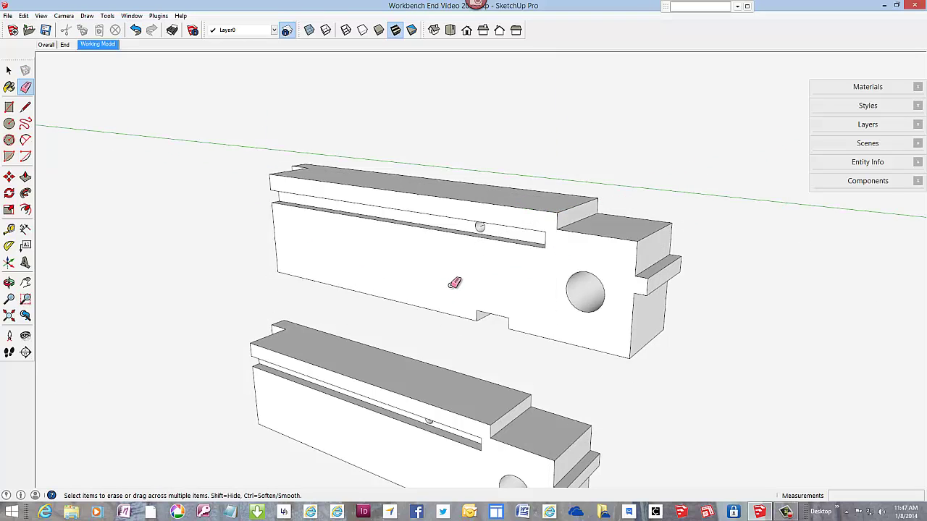
{"action": "middle_click_drag", "start_coordinate": [454, 277], "coordinate": [442, 264]}
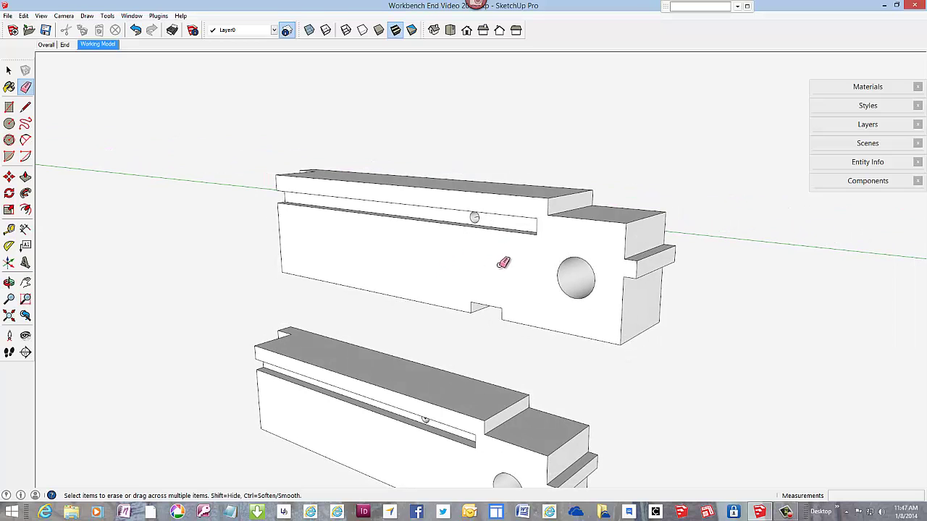
{"action": "mouse_move", "coordinate": [412, 433]}
{"action": "middle_mouse_down"}
{"action": "mouse_move", "coordinate": [434, 345]}
{"action": "mouse_move", "coordinate": [456, 329]}
{"action": "middle_mouse_up"}
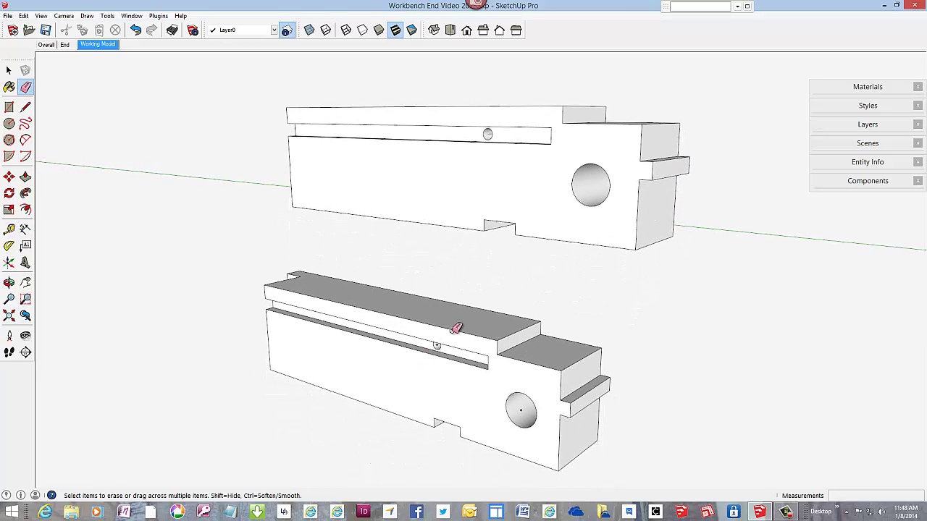
Step: In the copied end component, add centre points to the large hole and small bolt hole, then close it
{"action": "right_click", "coordinate": [591, 165]}
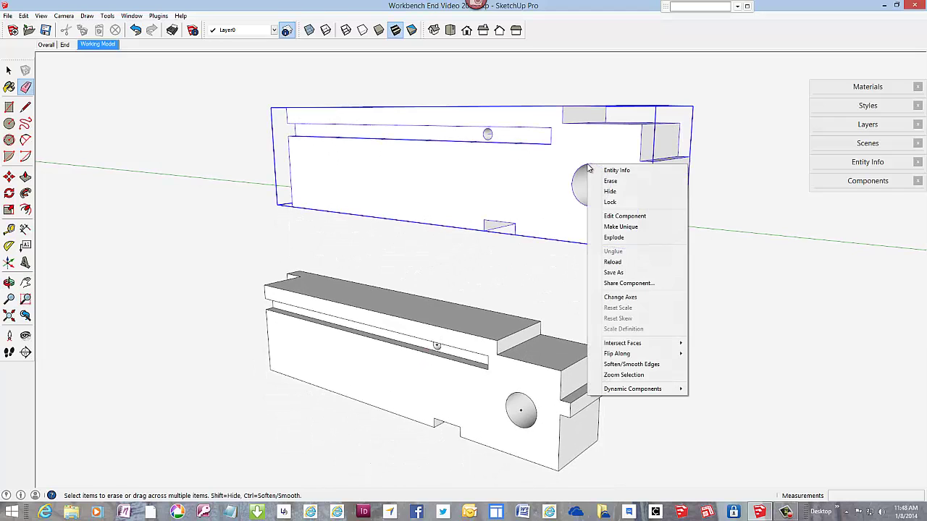
{"action": "left_click", "coordinate": [613, 210]}
{"action": "right_click", "coordinate": [603, 169]}
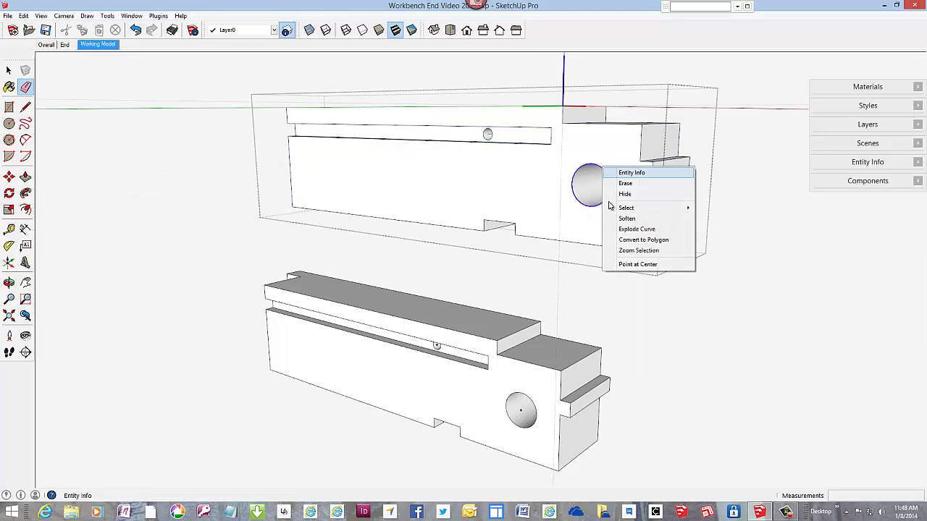
{"action": "left_click", "coordinate": [625, 265]}
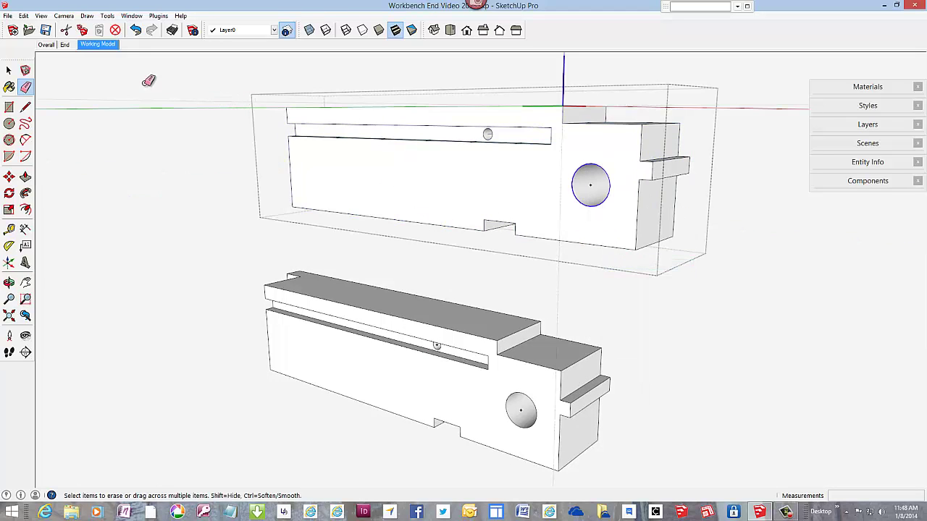
{"action": "scroll", "coordinate": [490, 131], "scroll_direction": "up", "scroll_amount": 4}
{"action": "right_click", "coordinate": [482, 134]}
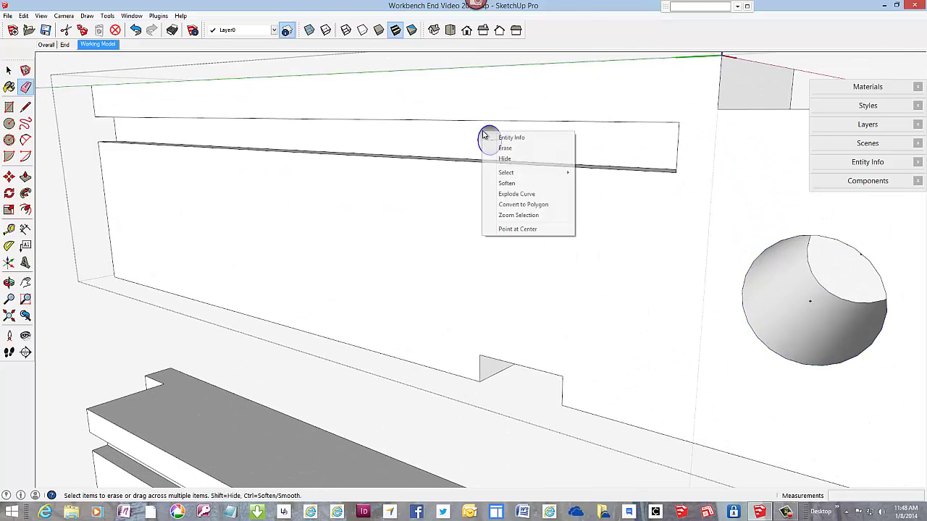
{"action": "left_click", "coordinate": [500, 229]}
{"action": "scroll", "coordinate": [526, 181], "scroll_direction": "down", "scroll_amount": 6}
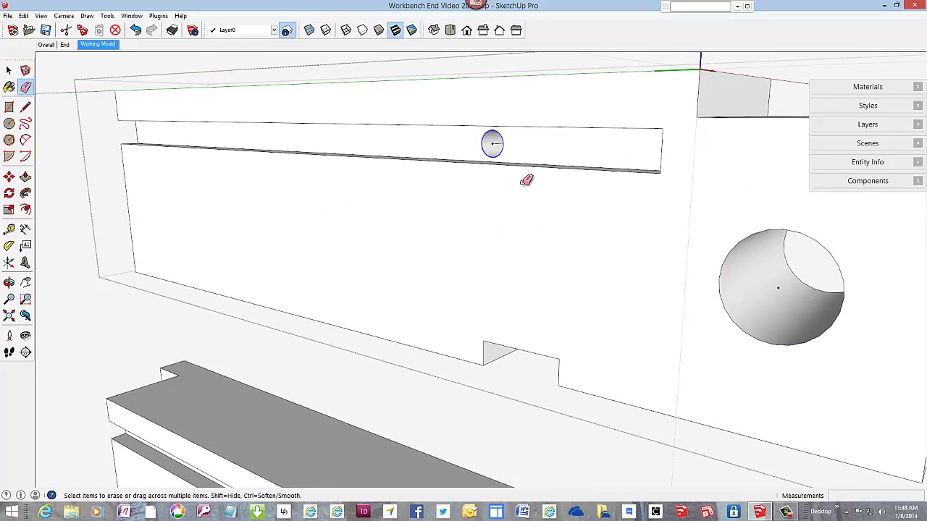
{"action": "right_click", "coordinate": [426, 81]}
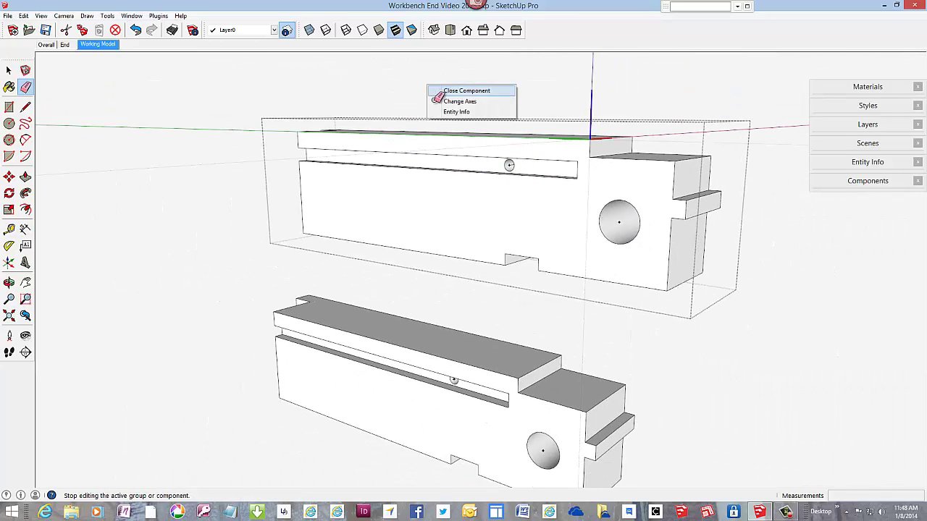
{"action": "left_click", "coordinate": [437, 92]}
{"action": "mouse_move", "coordinate": [468, 160]}
{"action": "middle_mouse_down"}
{"action": "mouse_move", "coordinate": [459, 183]}
{"action": "mouse_move", "coordinate": [492, 192]}
{"action": "middle_mouse_up"}
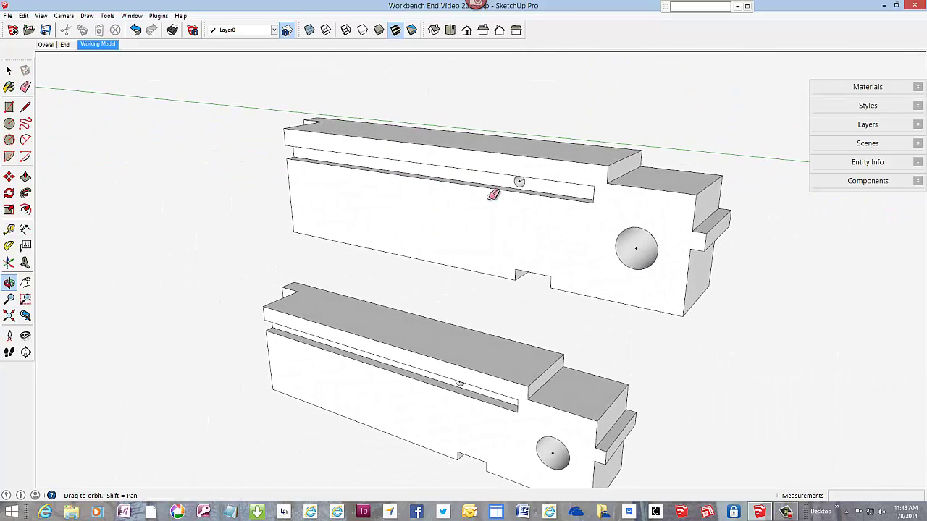
{"action": "key", "text": "e"}
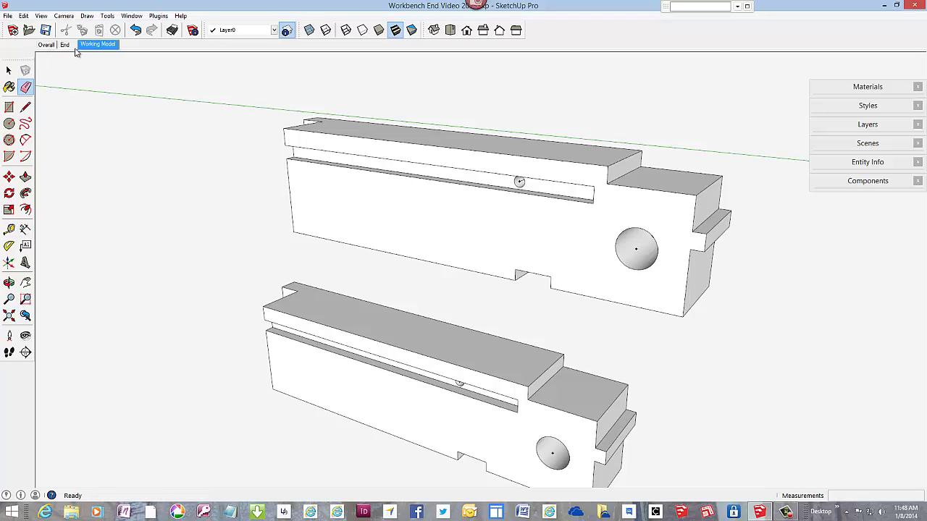
{"action": "left_click", "coordinate": [10, 71]}
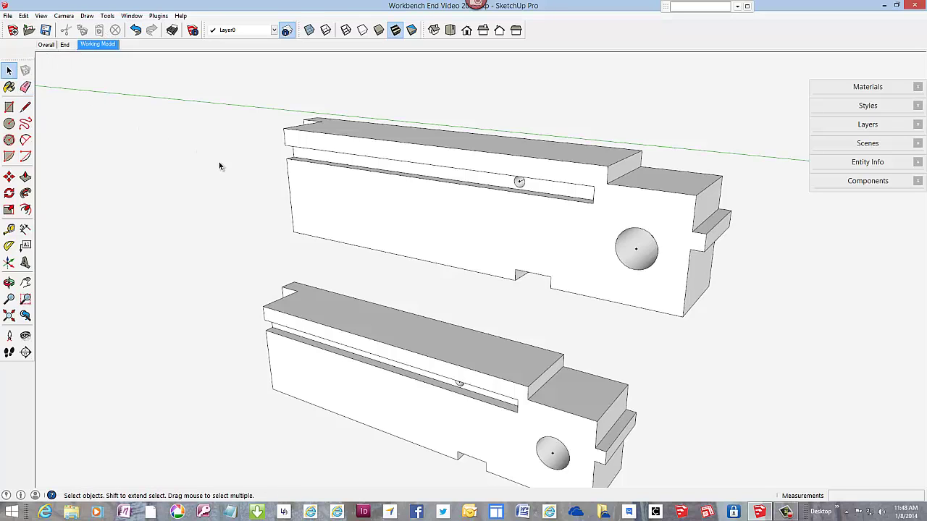